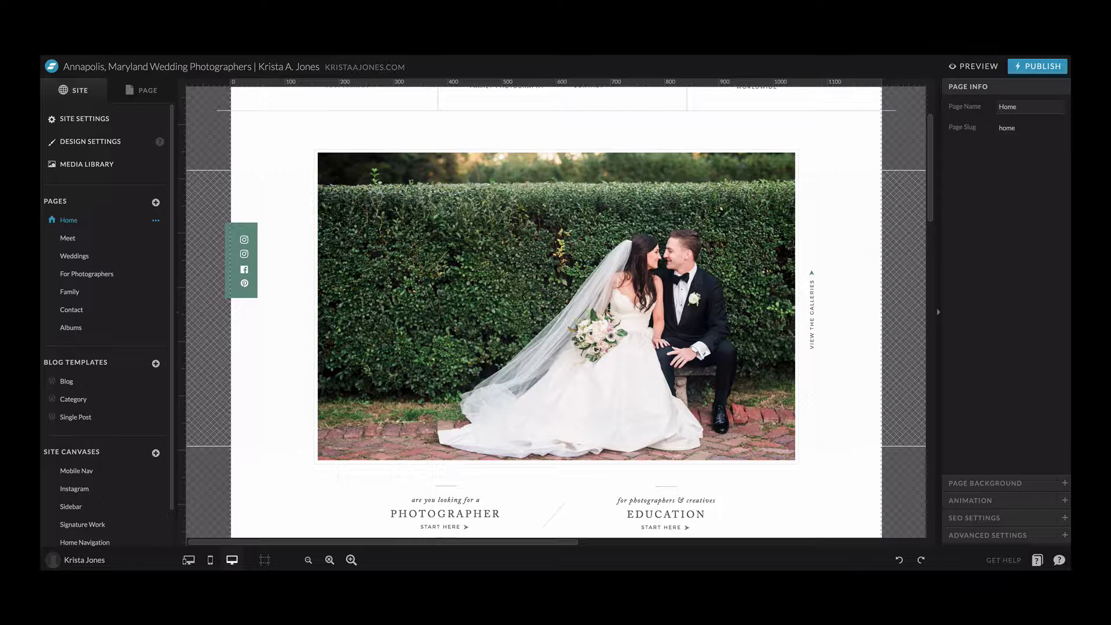
- Copy the Contact page to WordPress as a new blog template
left_click(88, 419)
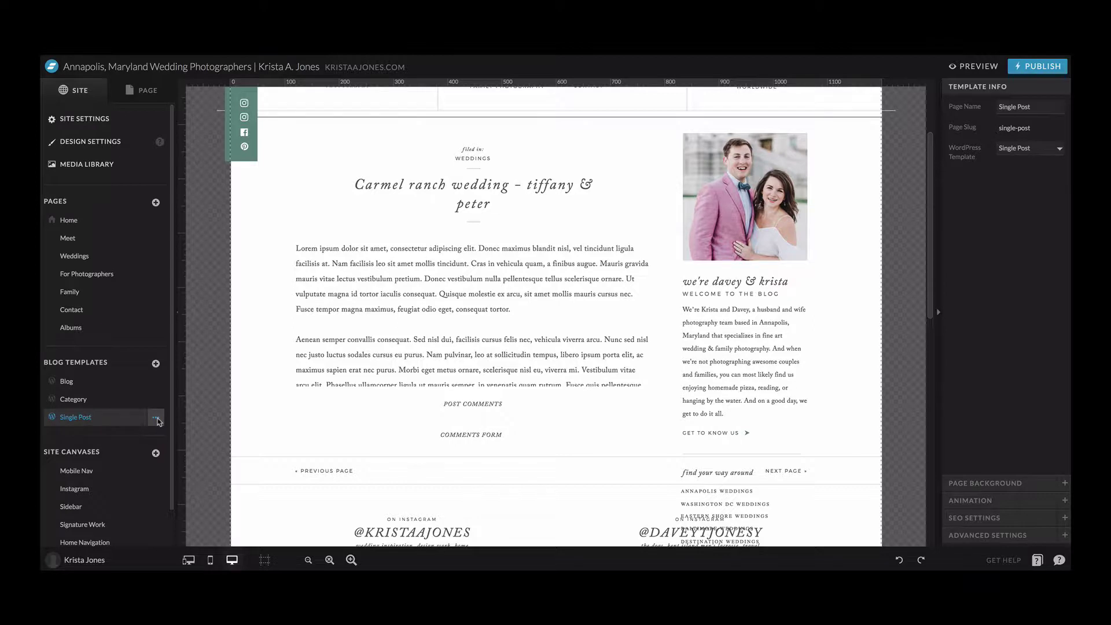
left_click(104, 312)
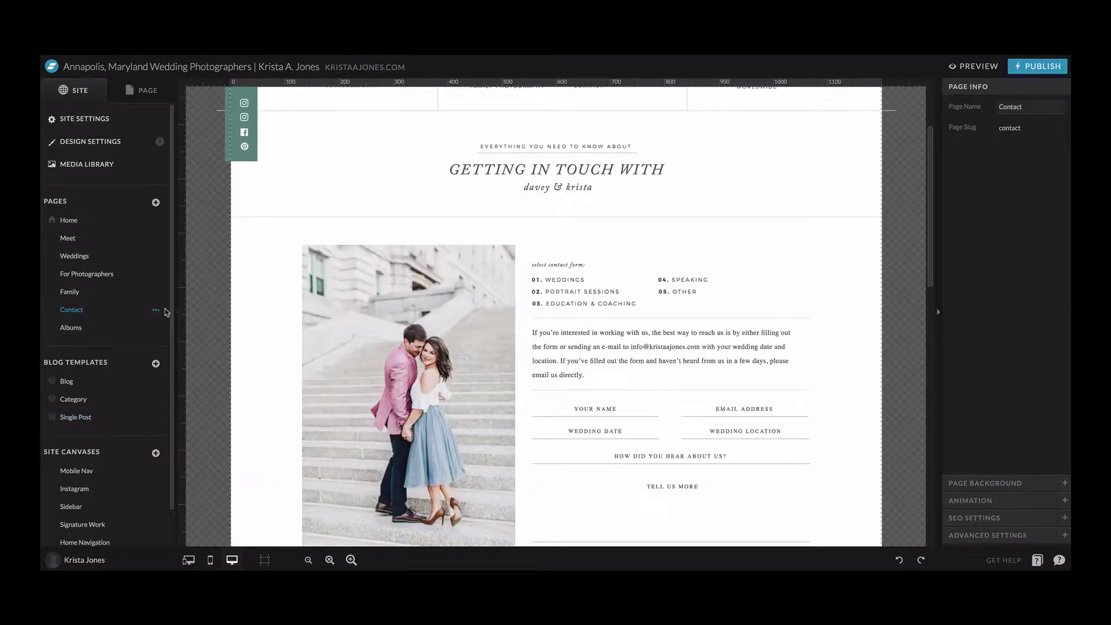
left_click(156, 310)
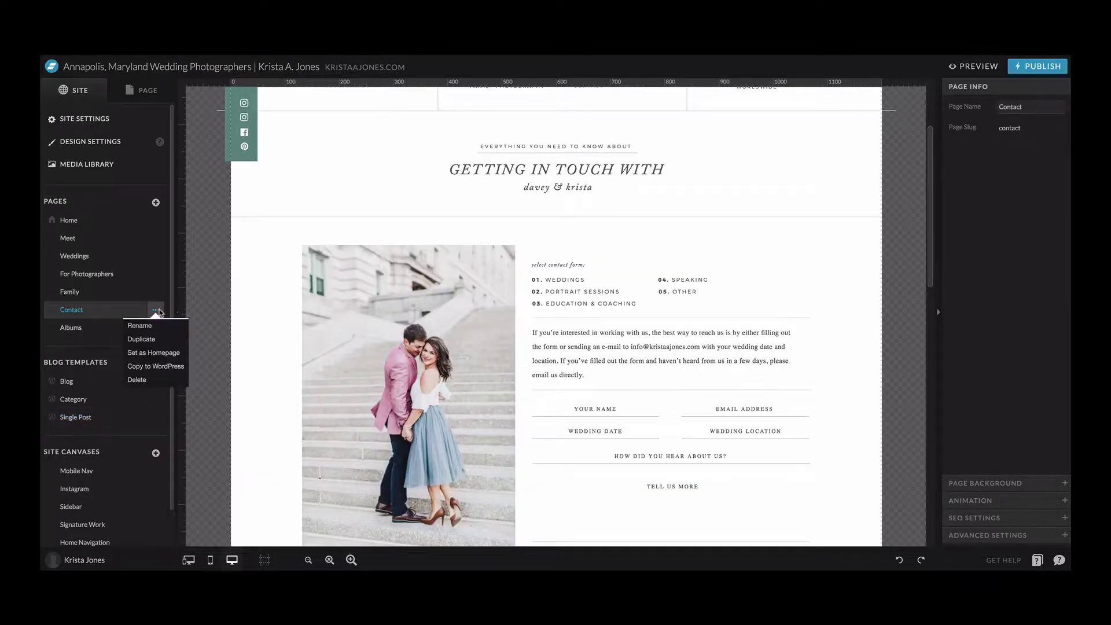
left_click(156, 366)
- Rename the new Contact-1 template to Pricing and save it
left_click(156, 435)
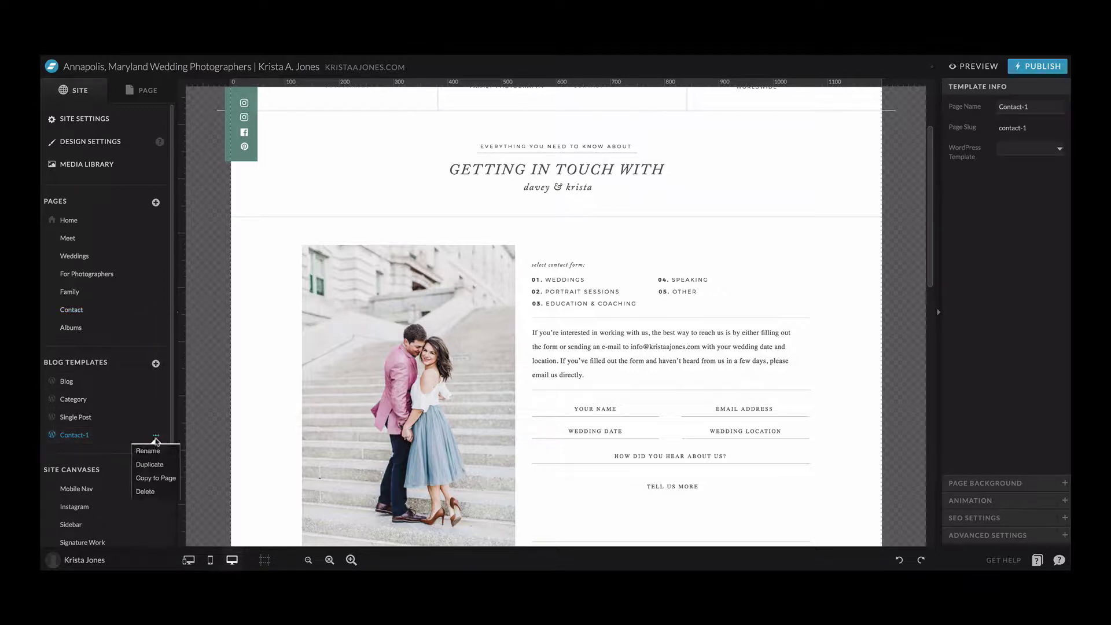
left_click(141, 450)
type("Pricing")
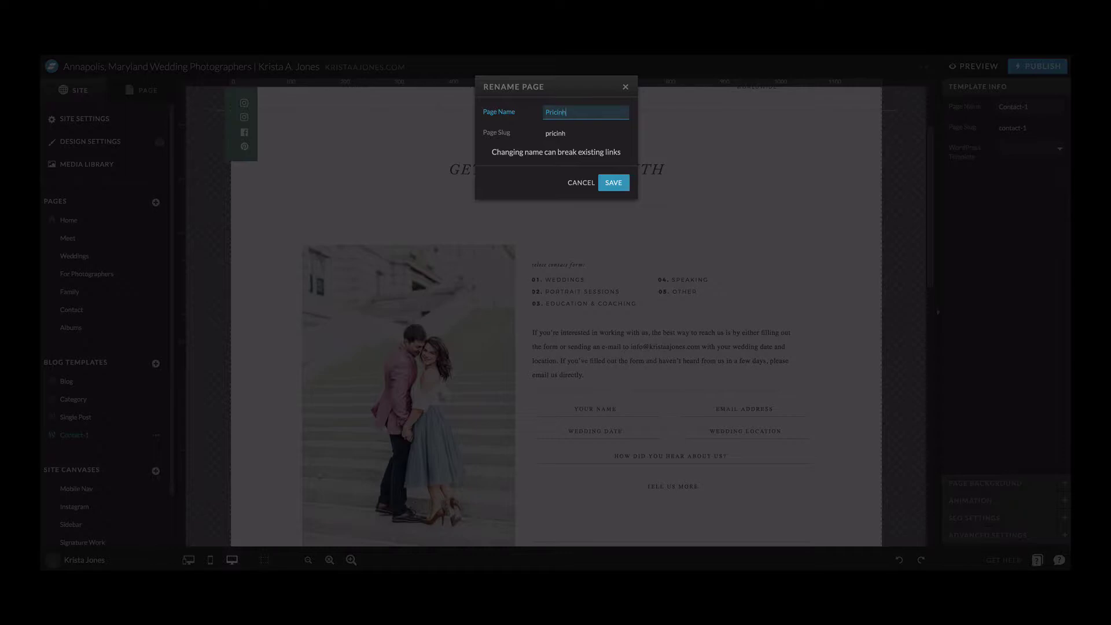
left_click(613, 183)
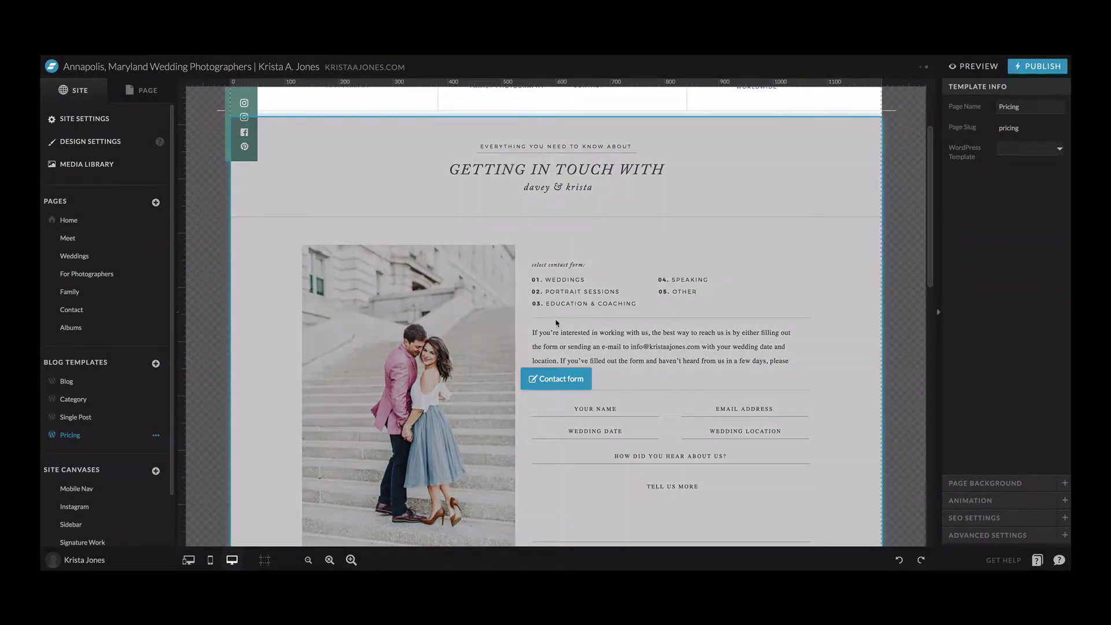
- Delete the couple photo from the Pricing template's section
scroll(557, 323, "up", 1)
scroll(557, 323, "down", 3)
left_click(385, 224)
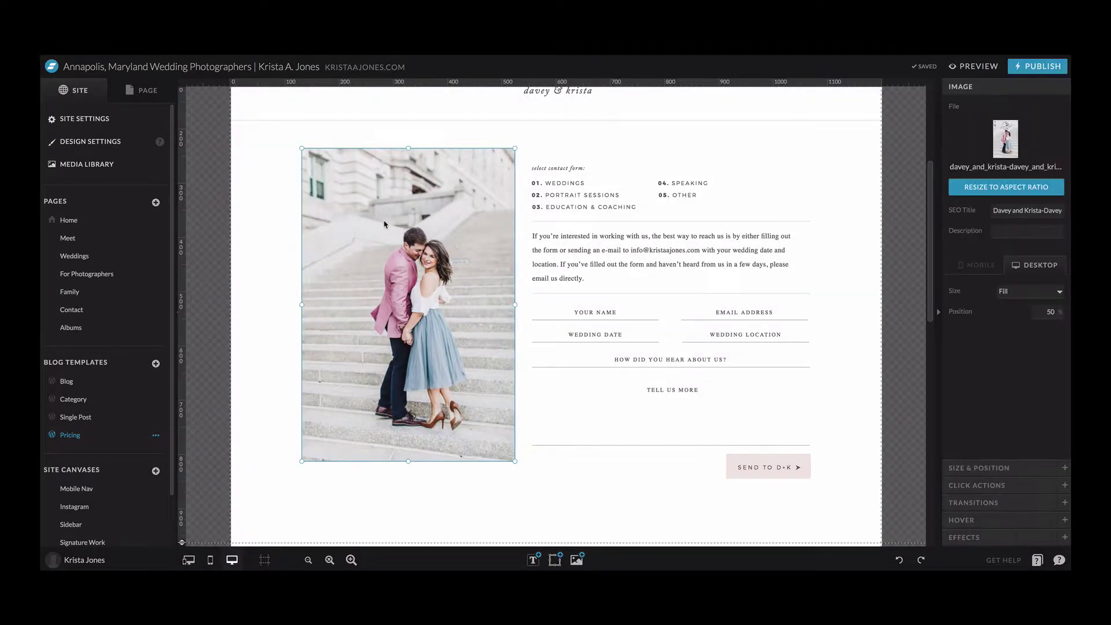
key("Delete")
- Delete the heading, paragraph text, contact form fields and button
left_click_drag(415, 158, 825, 297)
key("Delete")
left_click_drag(539, 267, 825, 512)
key("Delete")
- Select the now-empty section above the footer
scroll(826, 506, "down", 5)
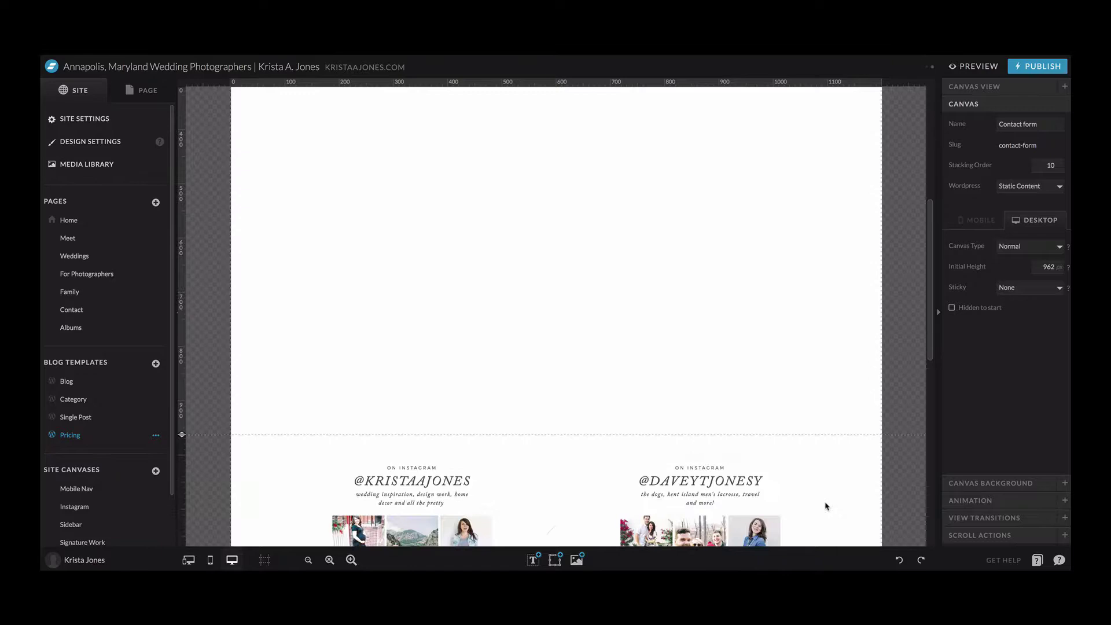
scroll(825, 506, "up", 5)
scroll(823, 504, "down", 8)
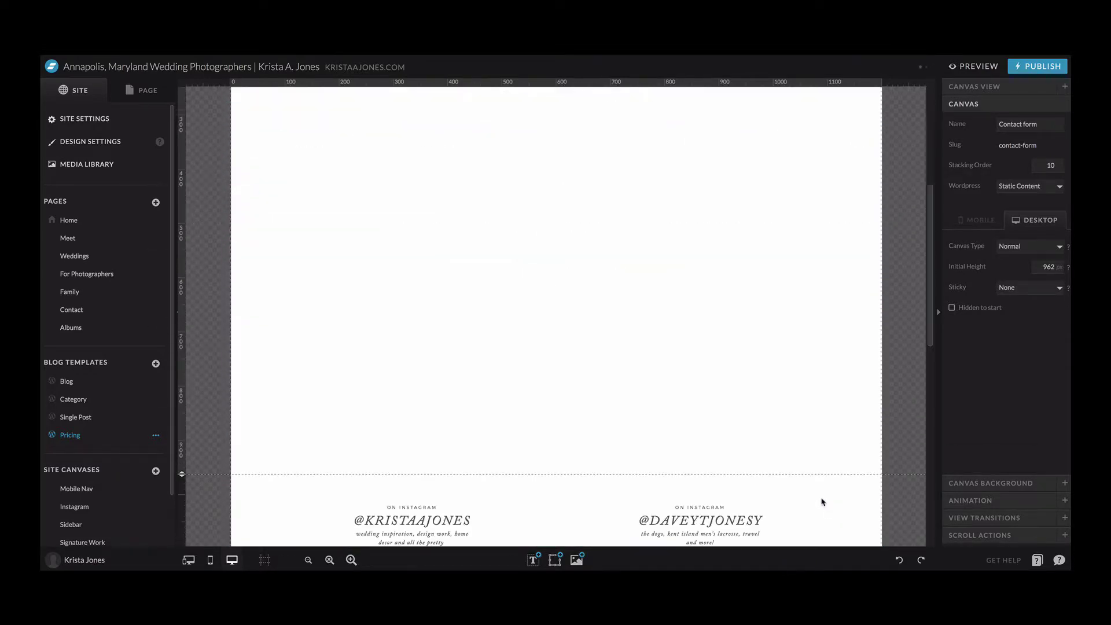
scroll(819, 491, "up", 1)
left_click(252, 154)
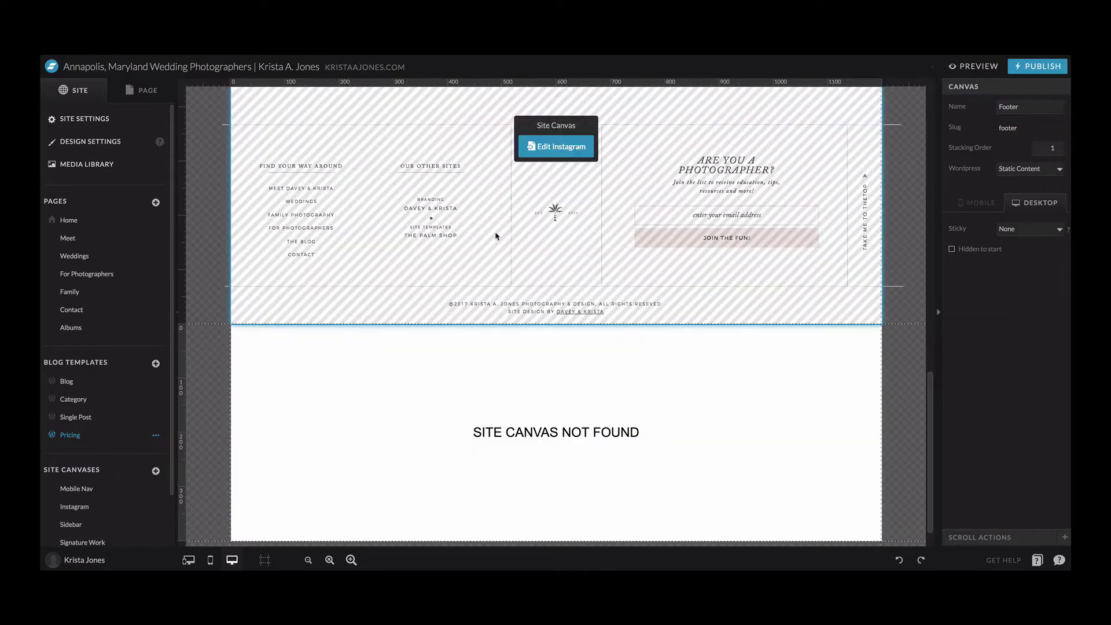
scroll(494, 235, "up", 6)
left_click(494, 235)
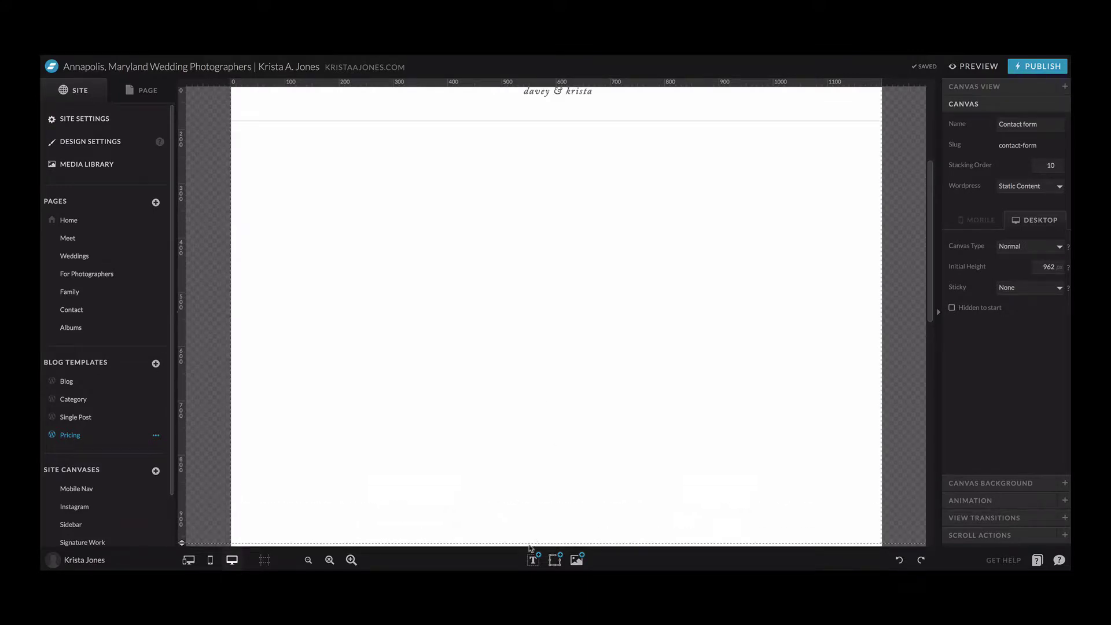
- Add a large paragraph text box and centre it horizontally in the section
mouse_move(534, 560)
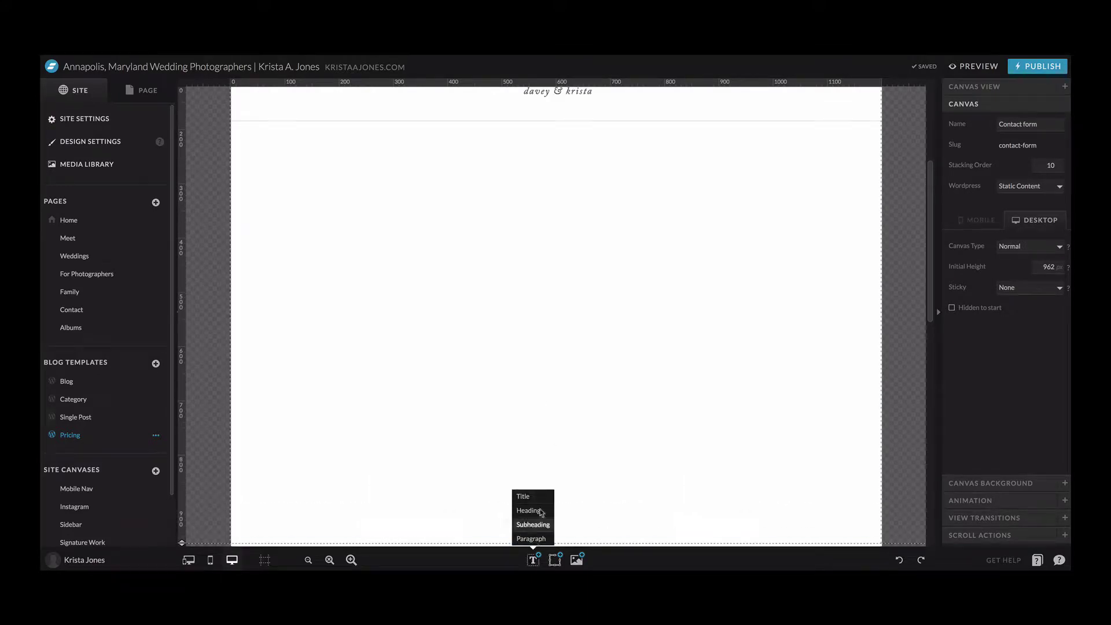
left_click(538, 539)
left_click_drag(582, 289, 854, 495)
left_click_drag(669, 365, 554, 320)
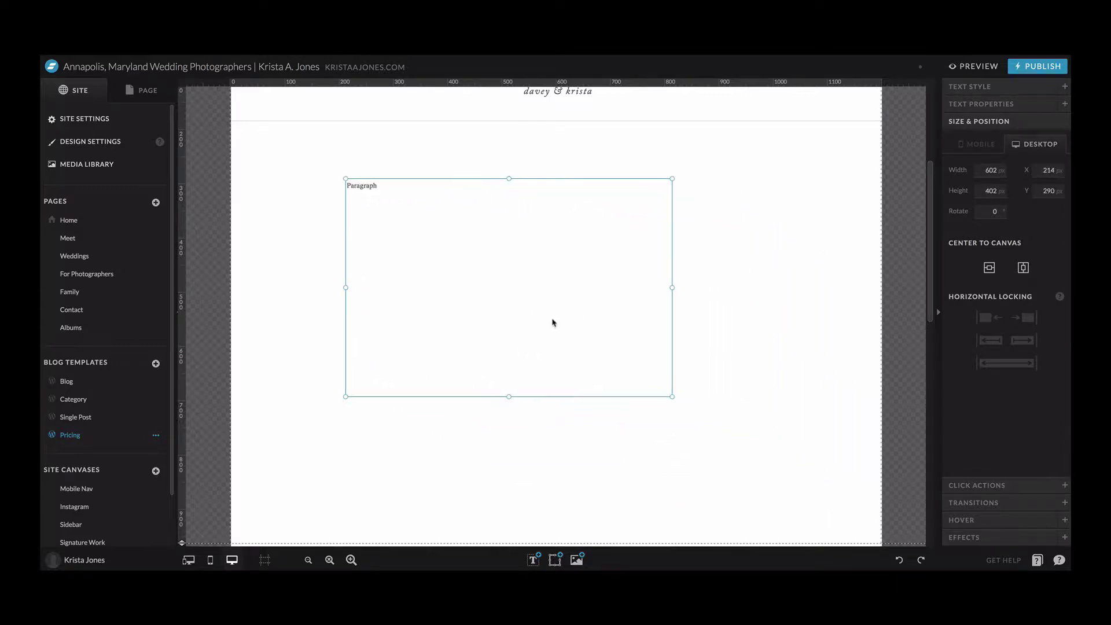
left_click_drag(672, 290, 704, 295)
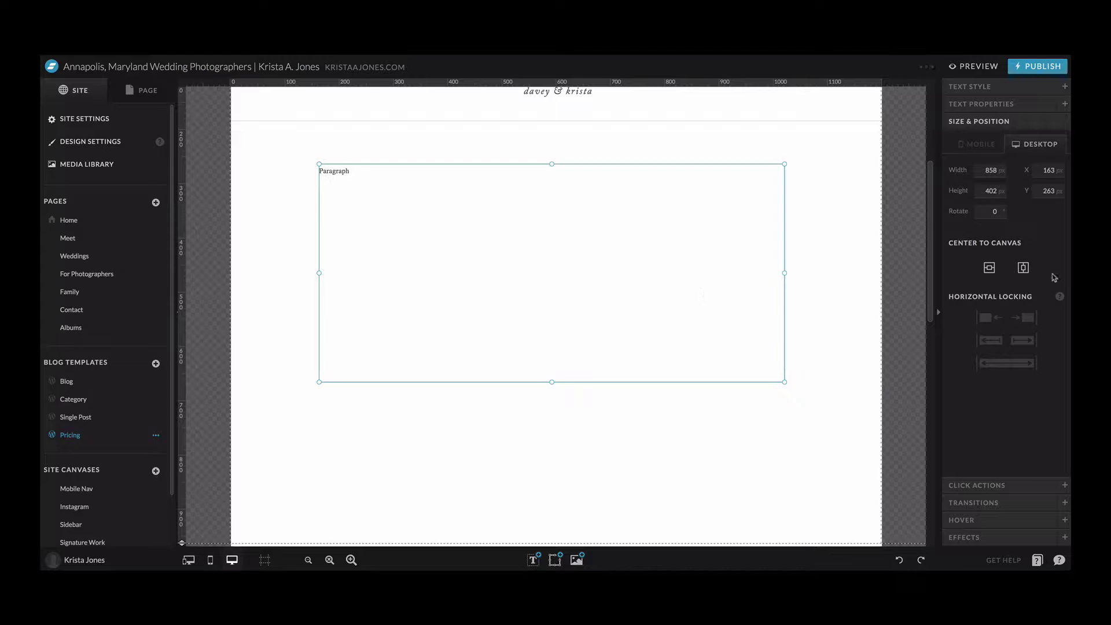
left_click(1024, 268)
- Lower the section's bottom edge below the paragraph box
left_click_drag(557, 383, 330, 447)
scroll(293, 442, "down", 3)
left_click_drag(184, 367, 192, 294)
scroll(861, 363, "up", 3)
left_click_drag(183, 476, 184, 500)
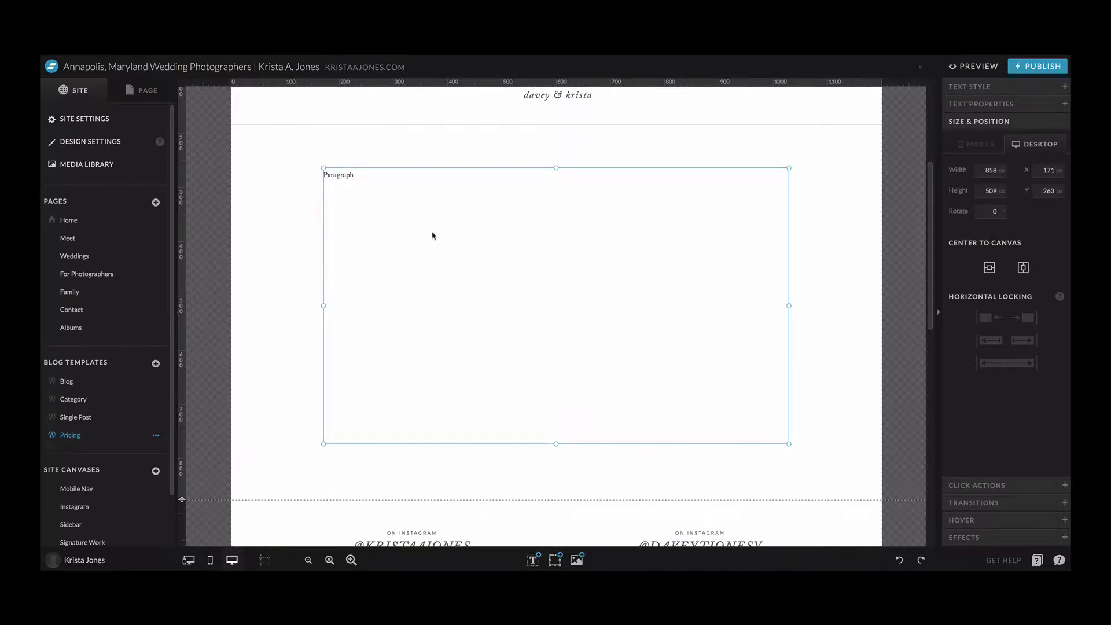
- Set the paragraph box's WordPress placeholder to Post Content
left_click(979, 106)
left_click(1024, 156)
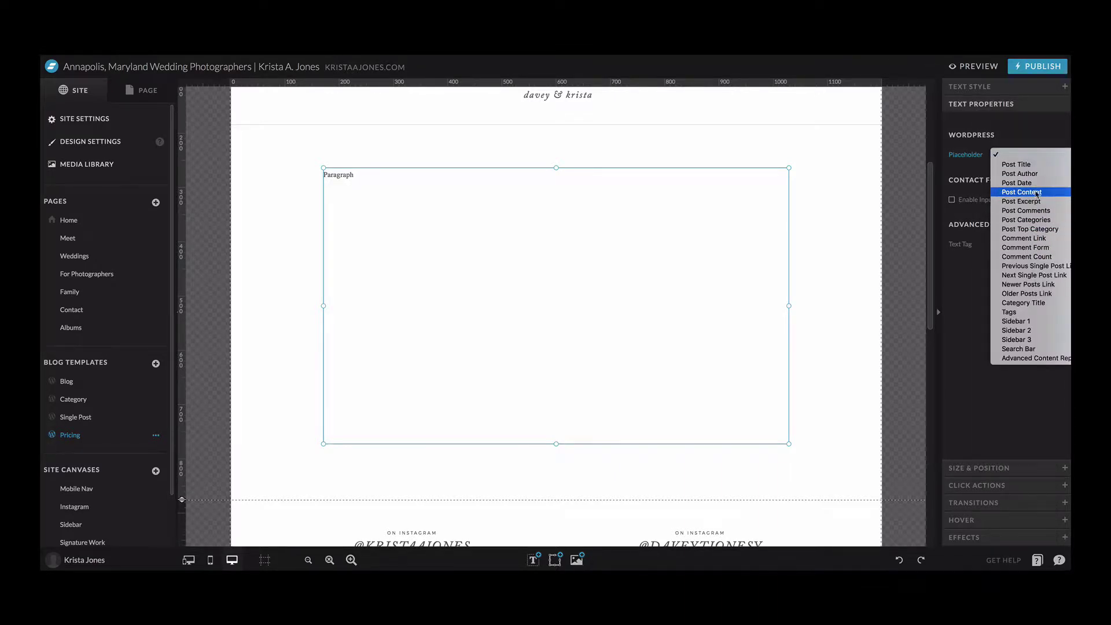
left_click(1023, 193)
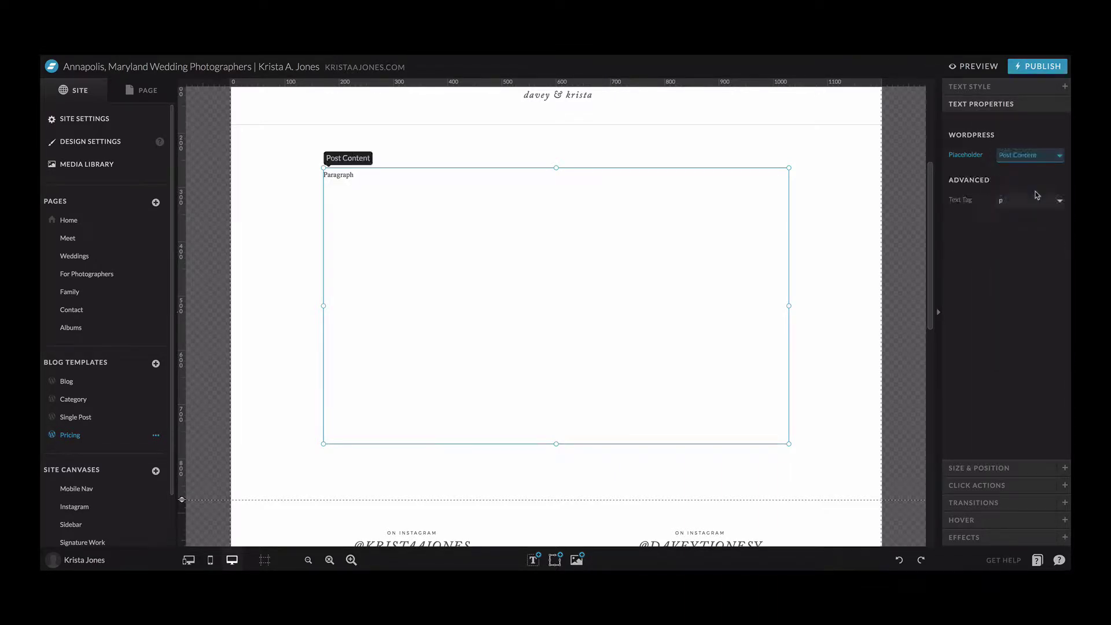
- Set the section's canvas type to Grow with Content
scroll(834, 293, "down", 1)
left_click(834, 293)
left_click(1027, 252)
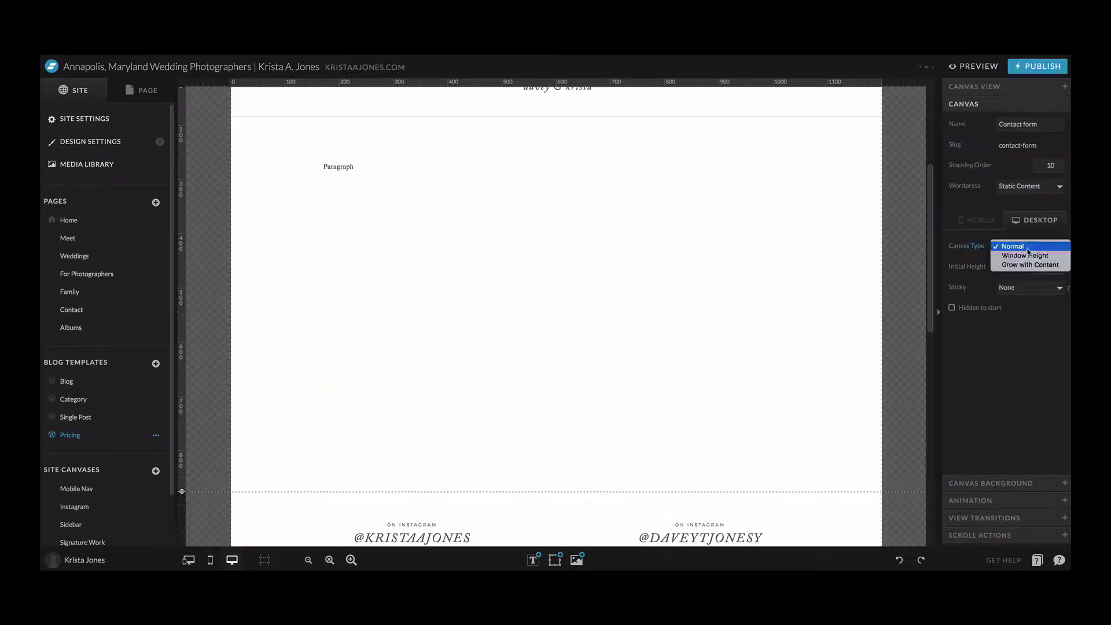
left_click(1029, 266)
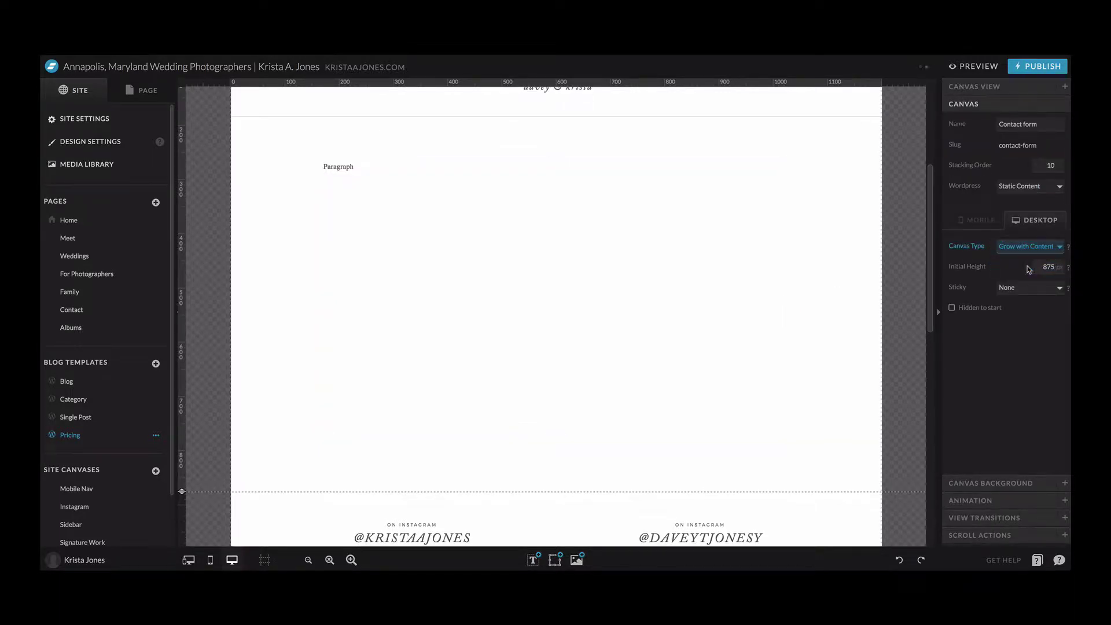
- In the mobile layout, move the paragraph box under the header and stretch it to the bottom
left_click(189, 560)
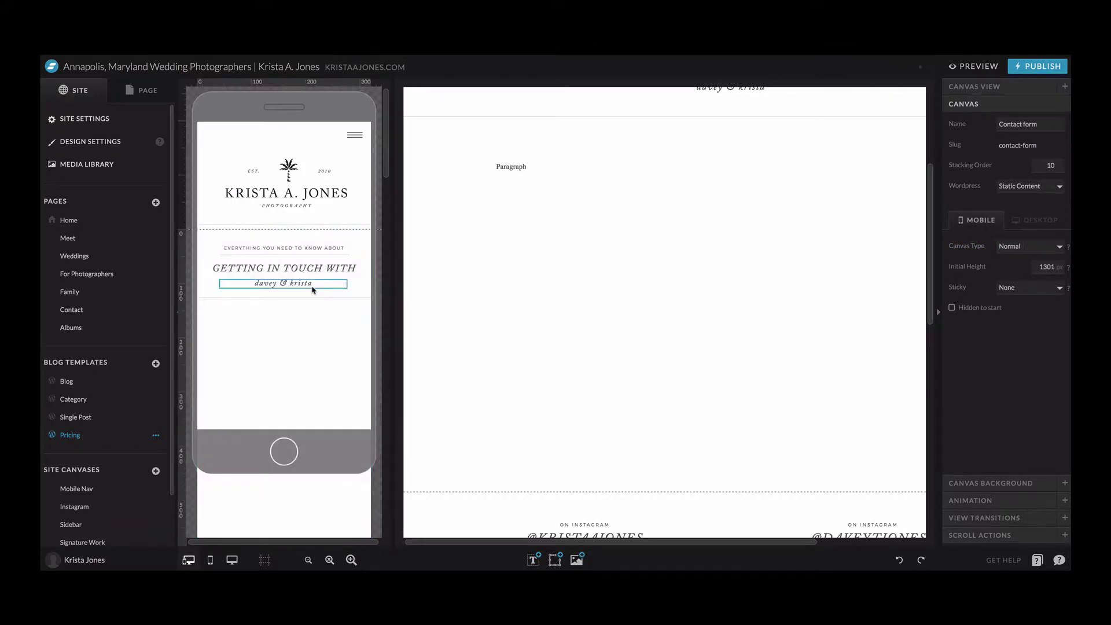
scroll(310, 290, "down", 5)
left_click(282, 372)
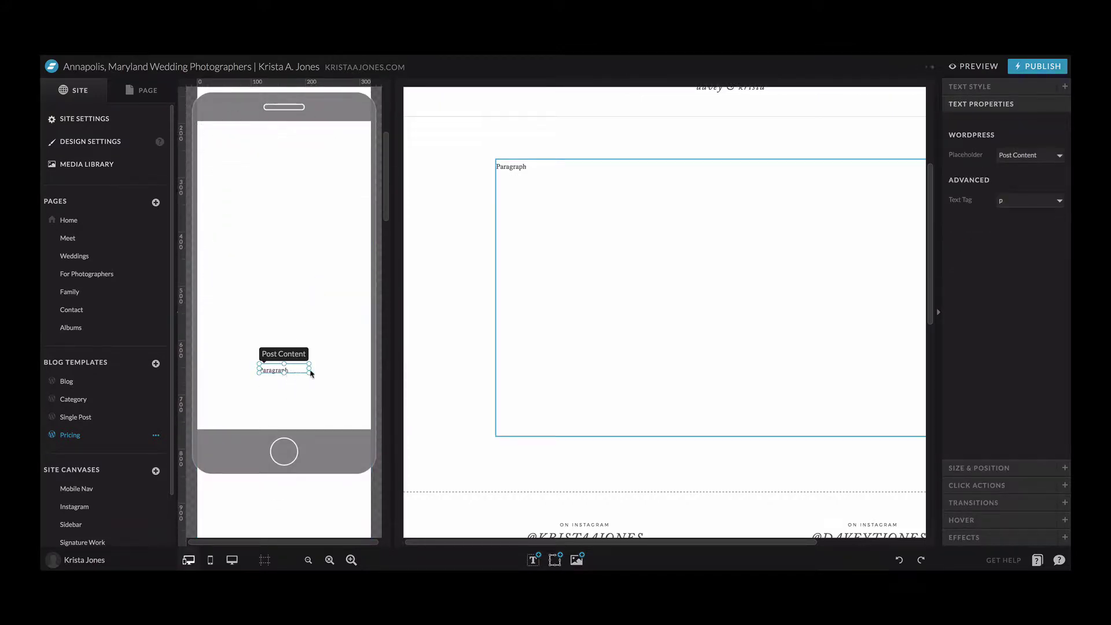
left_click_drag(310, 372, 290, 225)
scroll(297, 238, "up", 3)
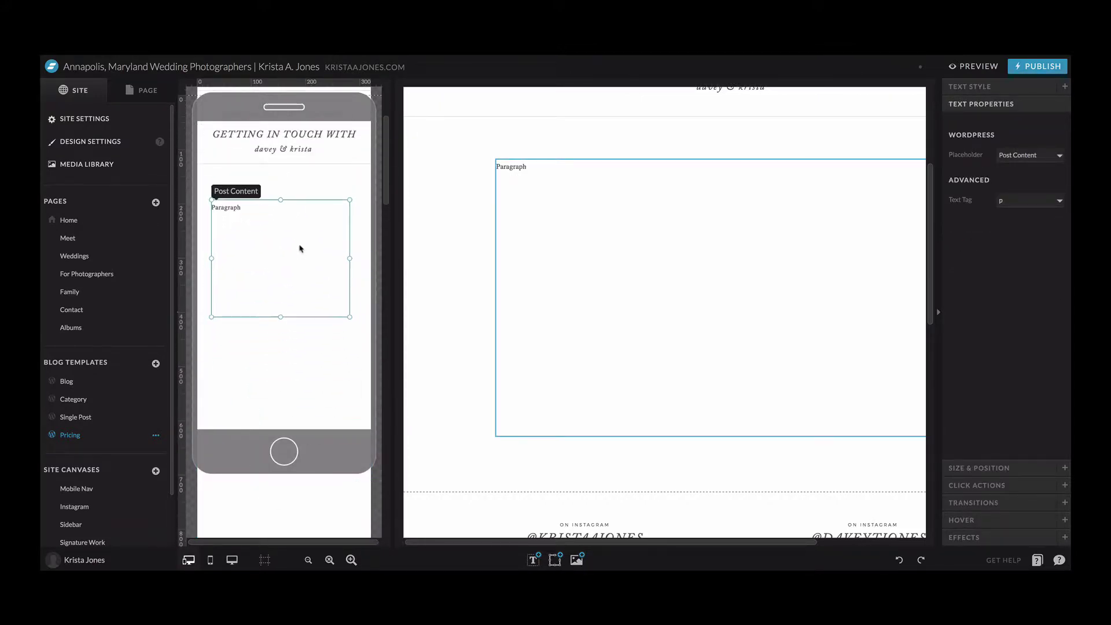
left_click_drag(280, 316, 294, 468)
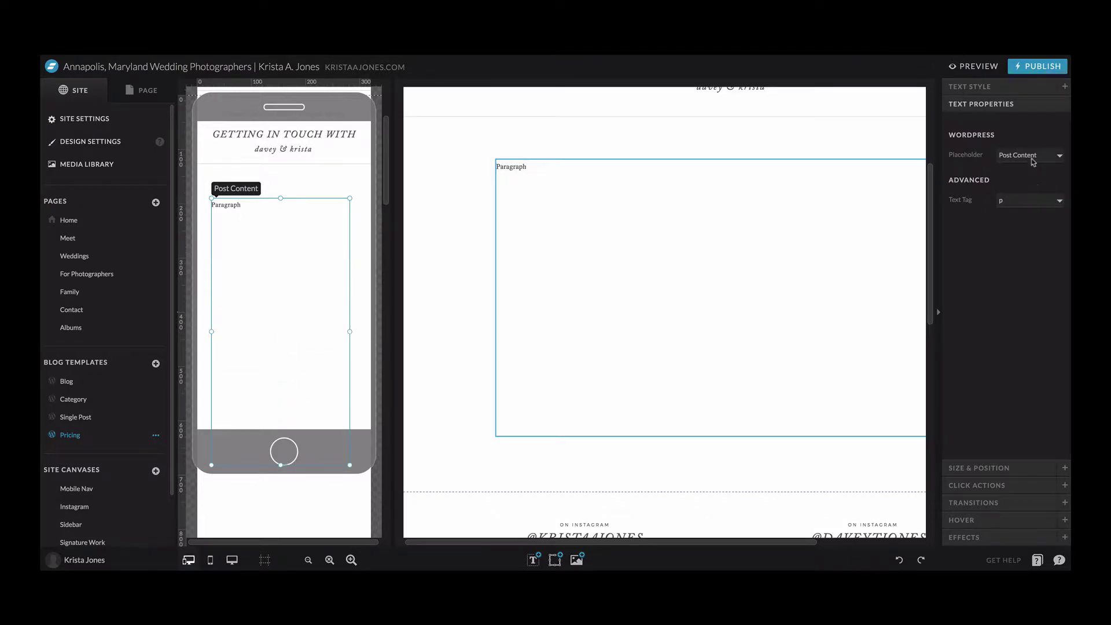
- Keep the Post Content placeholder and centre the mobile box horizontally
left_click(1030, 155)
left_click(1022, 154)
left_click(1017, 469)
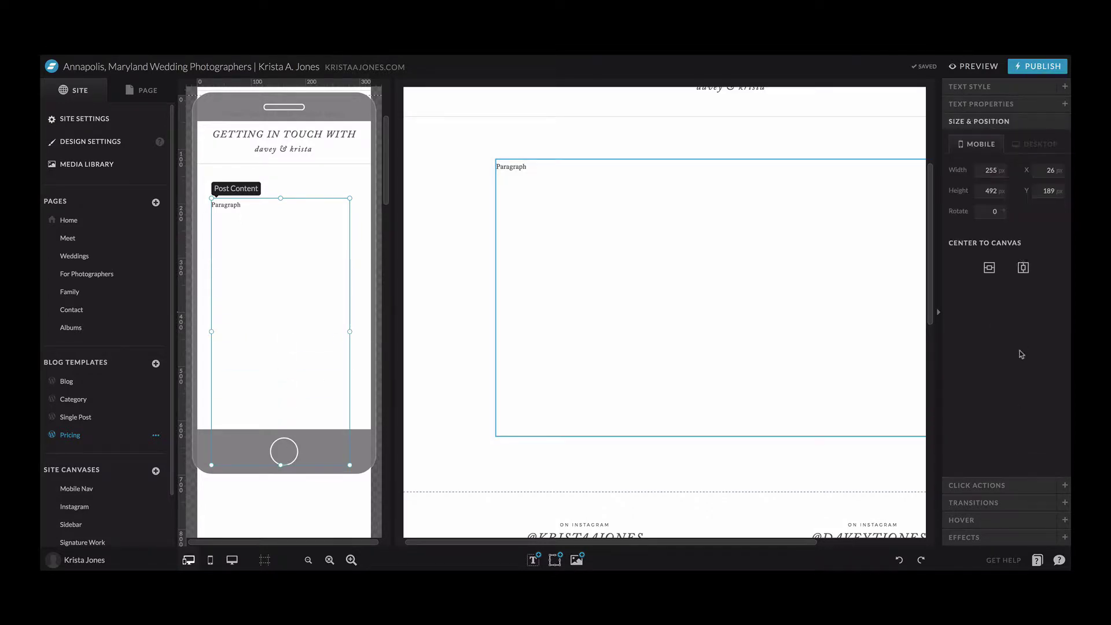
left_click(1023, 268)
- Make the mobile section Grow with Content at an 840 px height
left_click(337, 186)
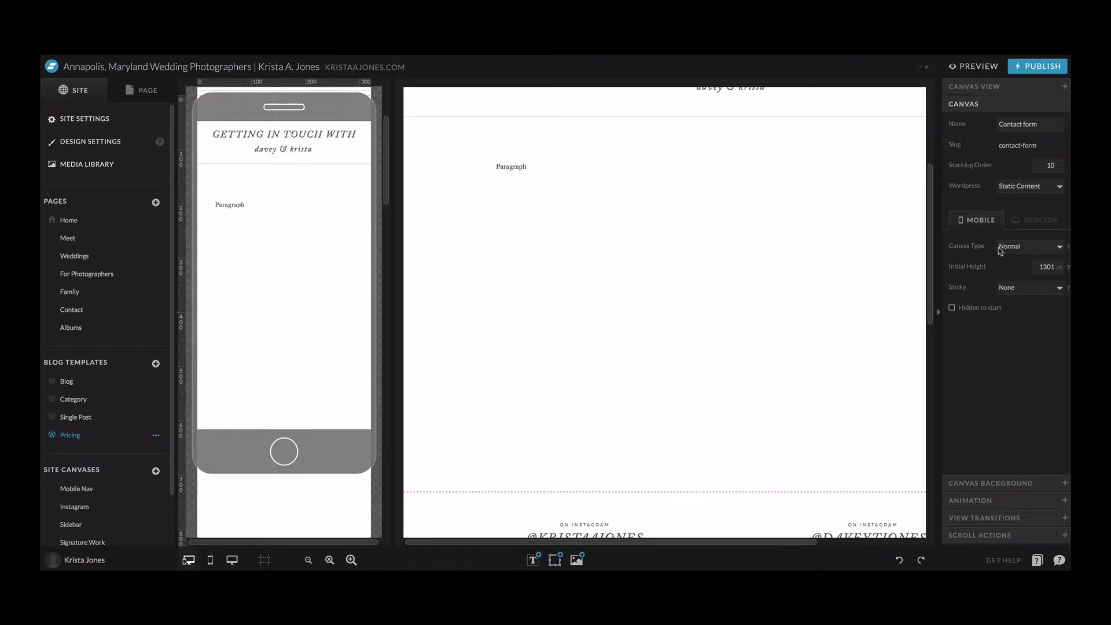
left_click(1012, 248)
left_click(1012, 265)
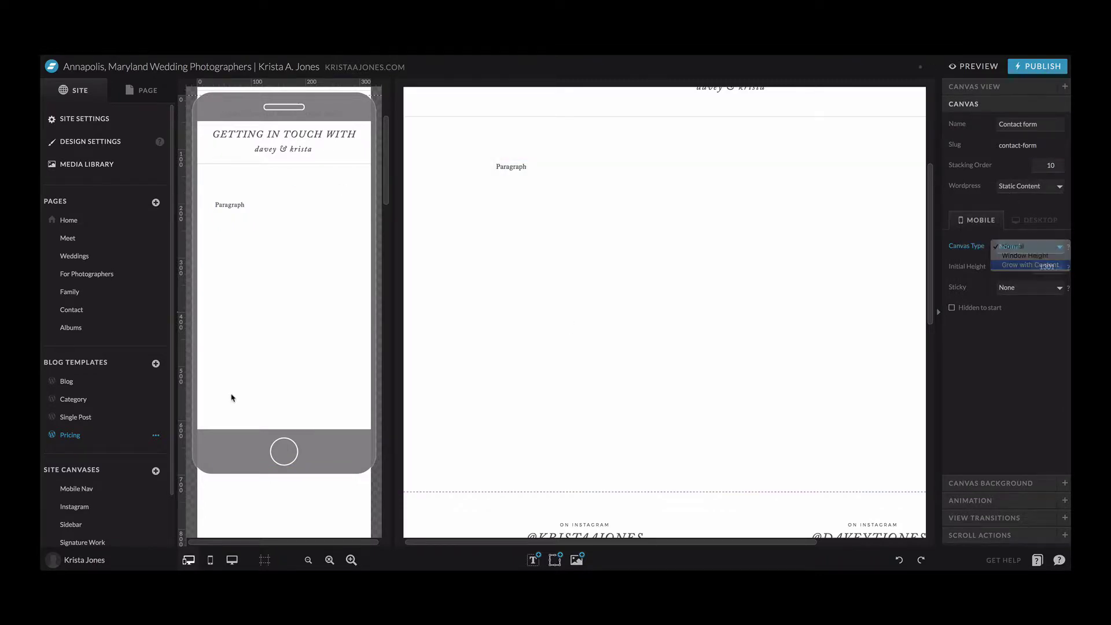
scroll(231, 397, "down", 10)
left_click_drag(183, 462, 183, 248)
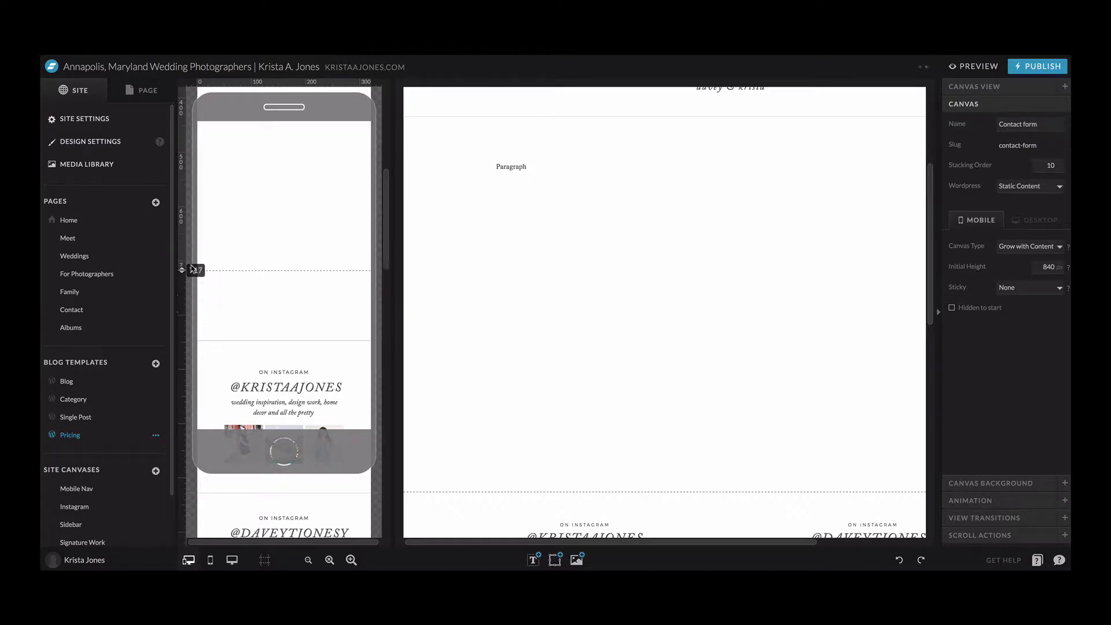
- Switch to desktop-only view and open the Pricing blog template's settings
left_click(232, 560)
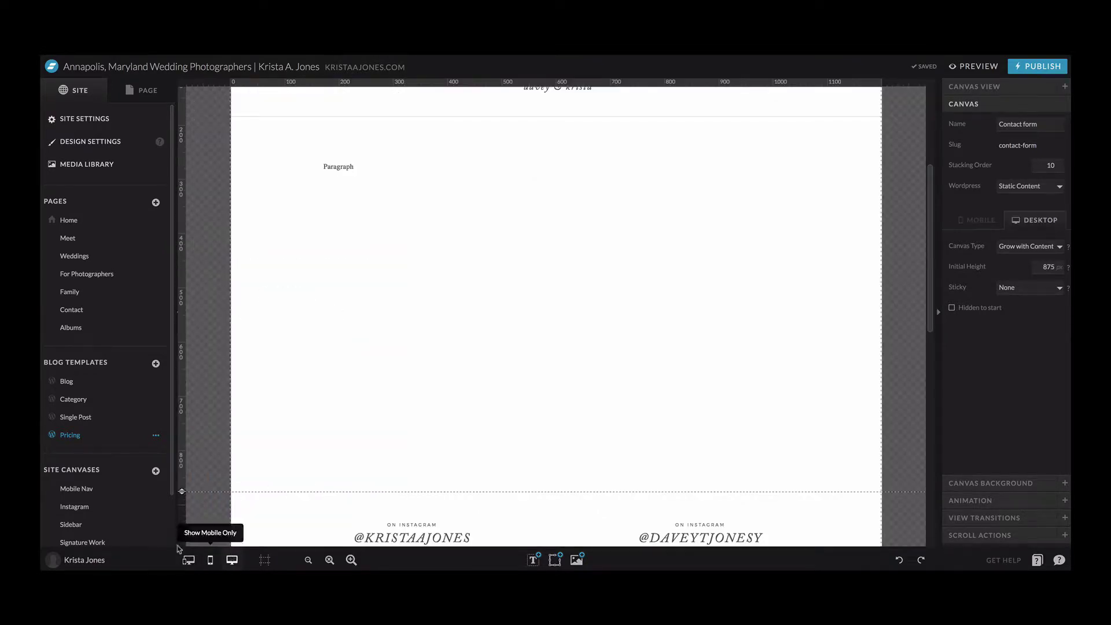
scroll(83, 421, "down", 1)
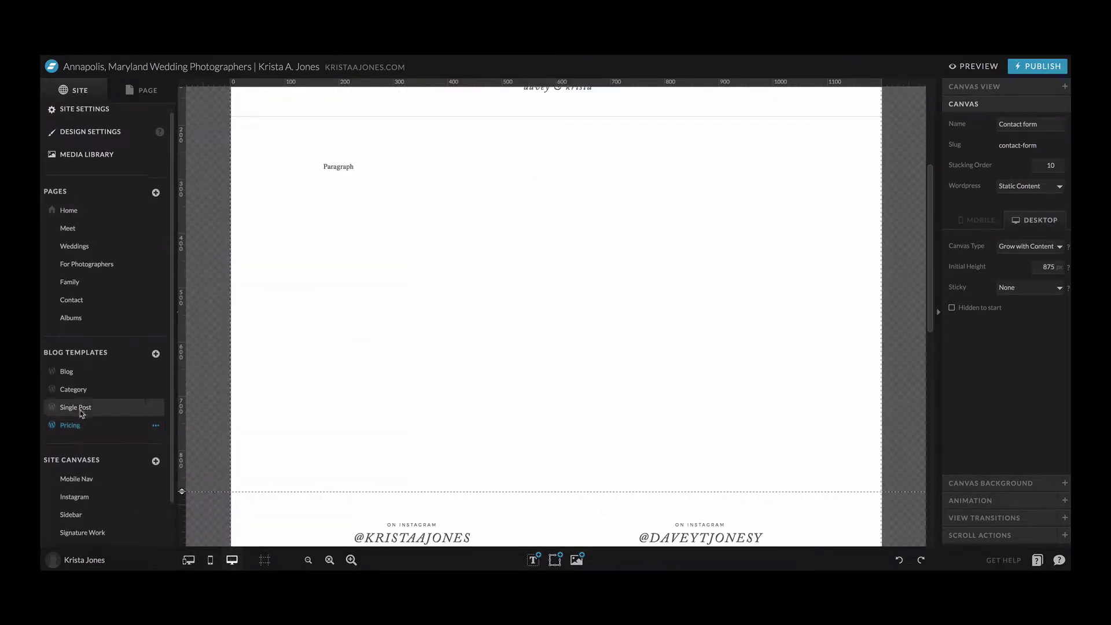
left_click(83, 417)
left_click(82, 431)
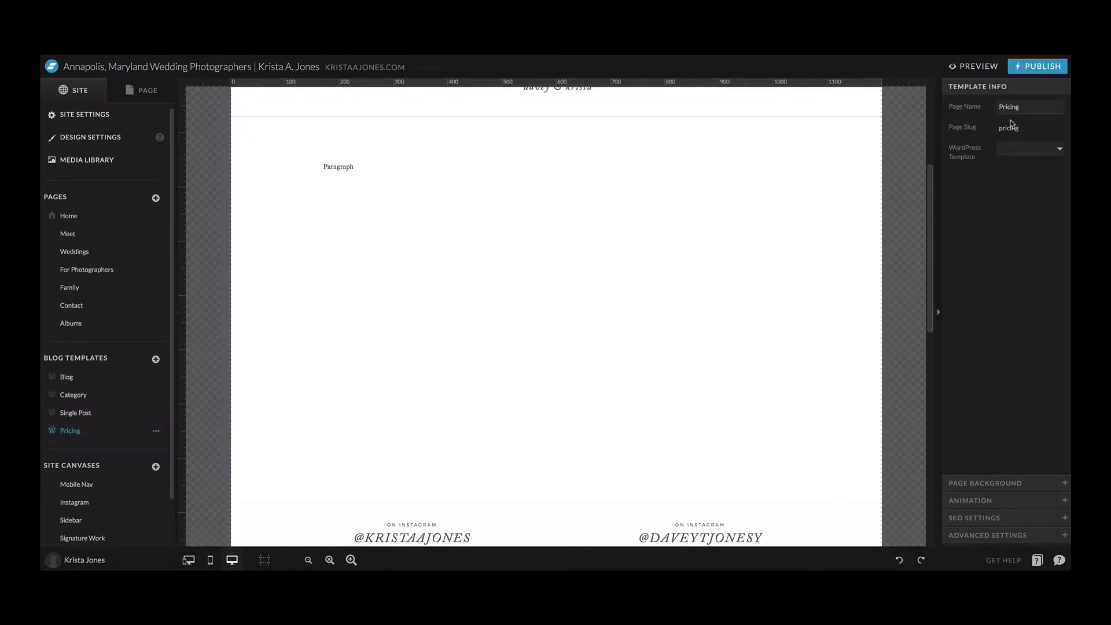
- Set the WordPress template to Custom named page-pricing and publish the site
left_click(1031, 154)
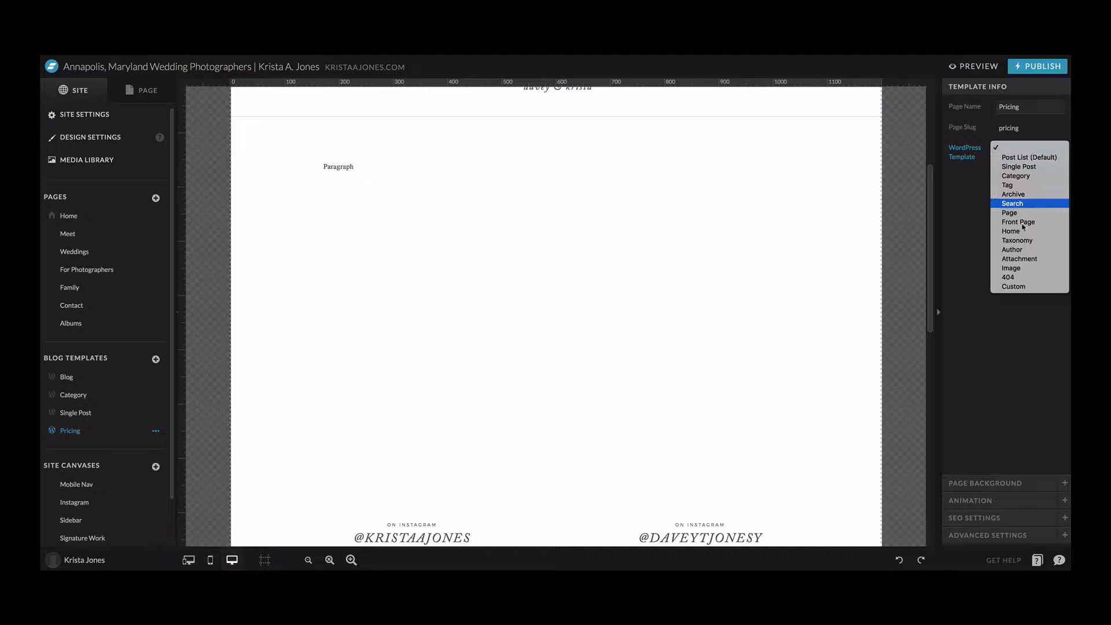
left_click(1016, 292)
left_click(1012, 182)
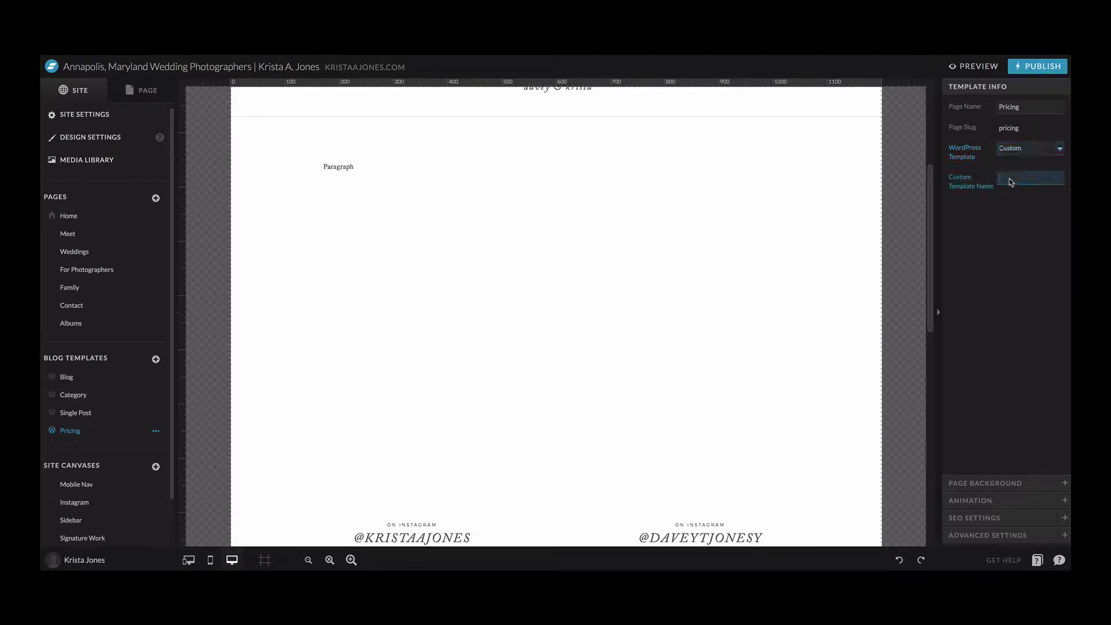
type("page")
type("n")
type("ing")
left_click(1039, 66)
- Confirm publishing to kristaajones.com and start a new WordPress page titled Pricing
left_click(683, 267)
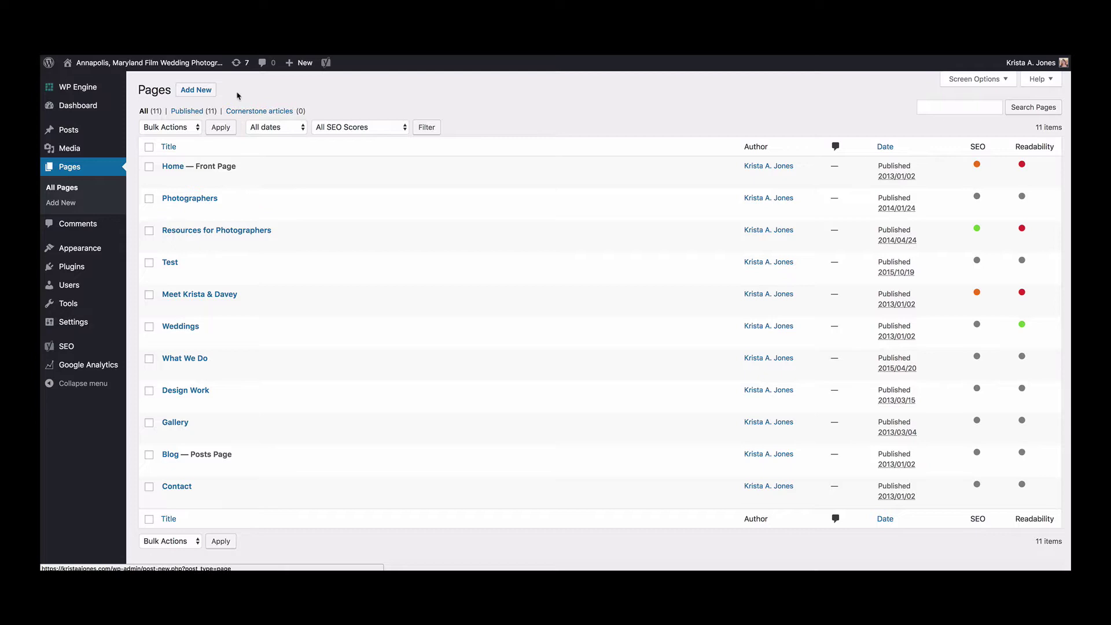
left_click(197, 91)
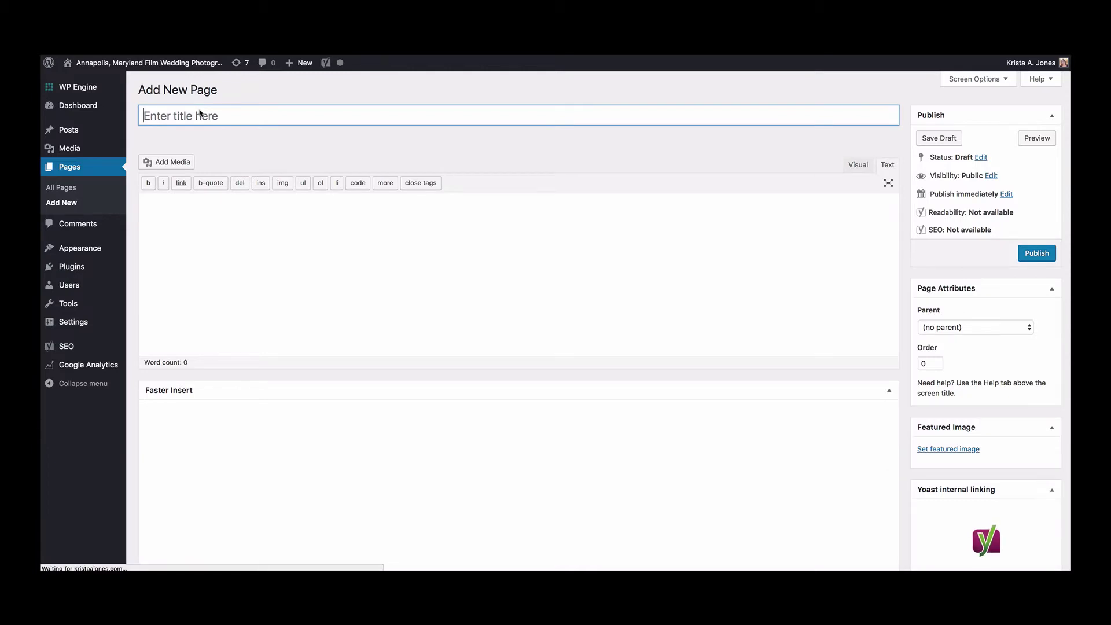
type("Pricing")
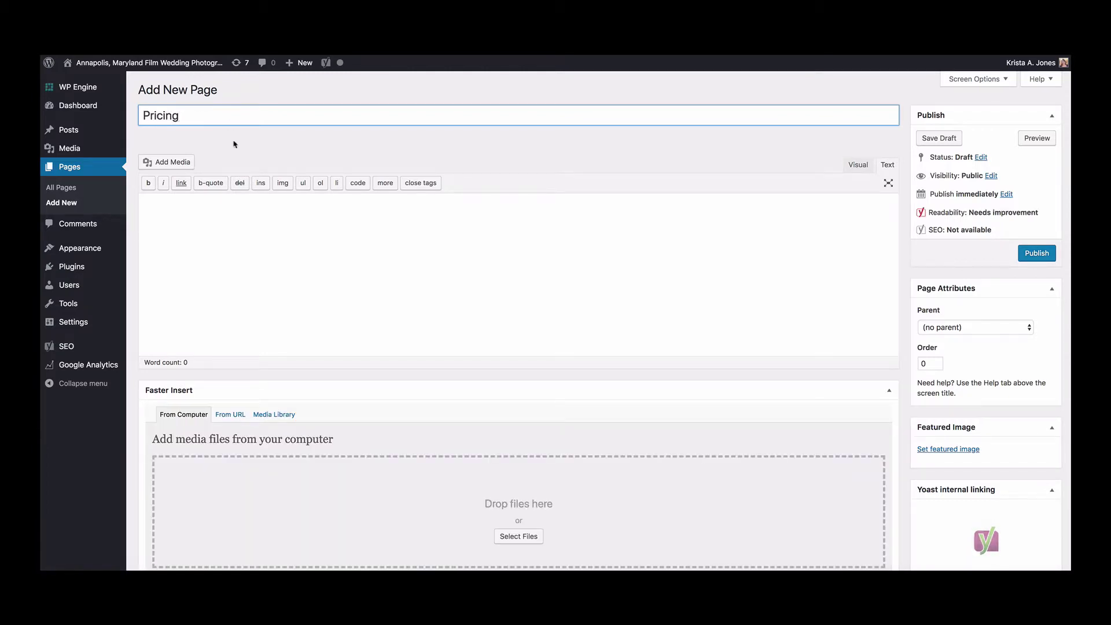
left_click(240, 152)
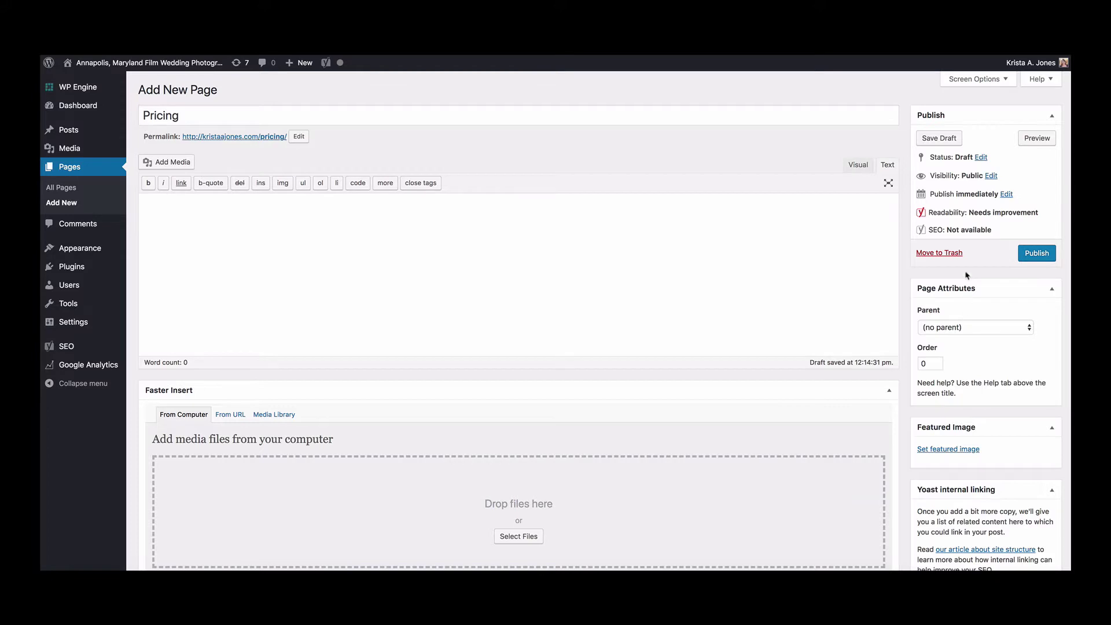
- Make the Pricing page password protected with a chosen password
left_click(992, 176)
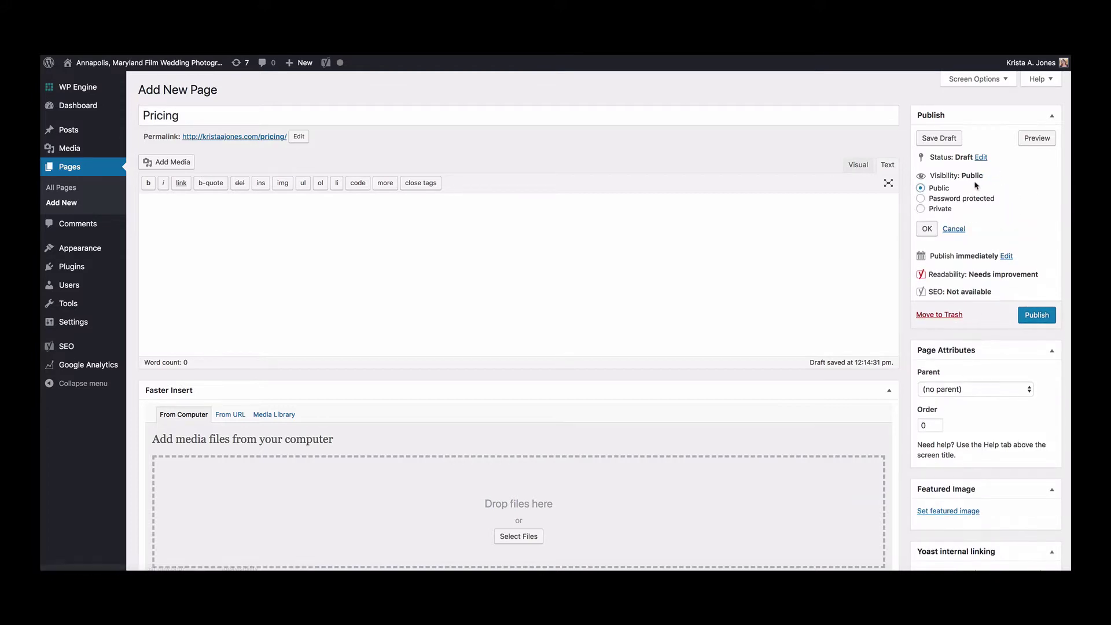
left_click(965, 199)
left_click(945, 222)
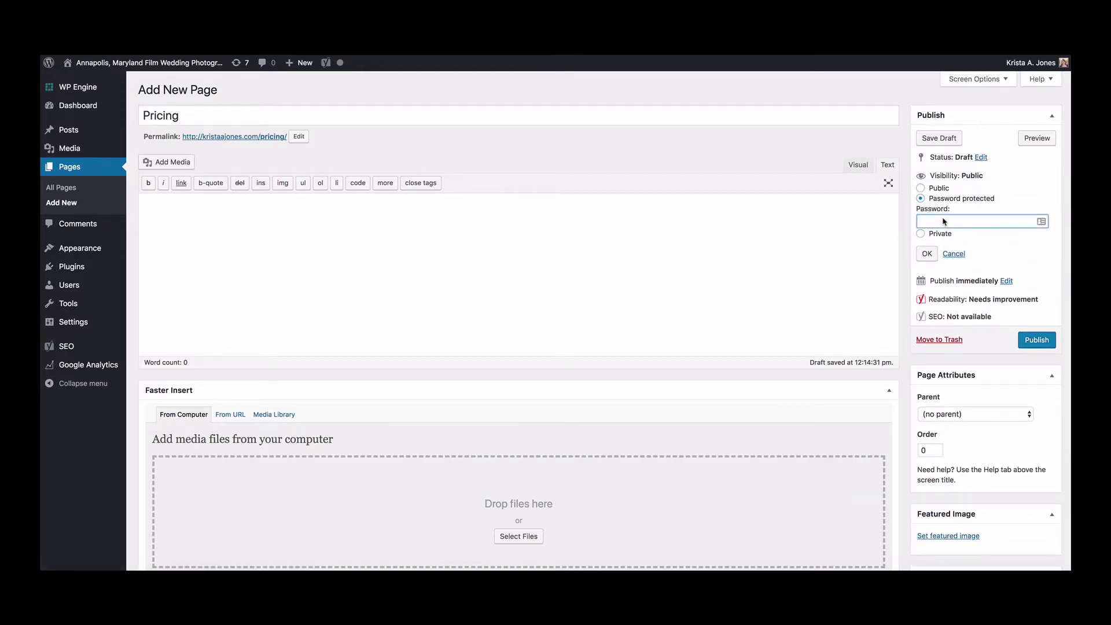
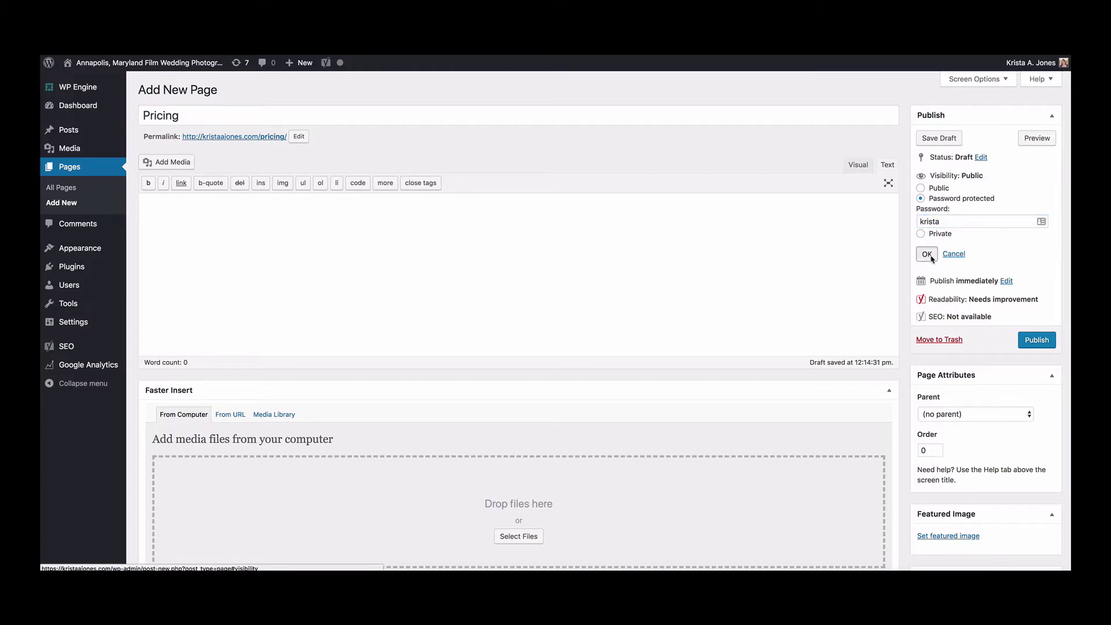
left_click(927, 255)
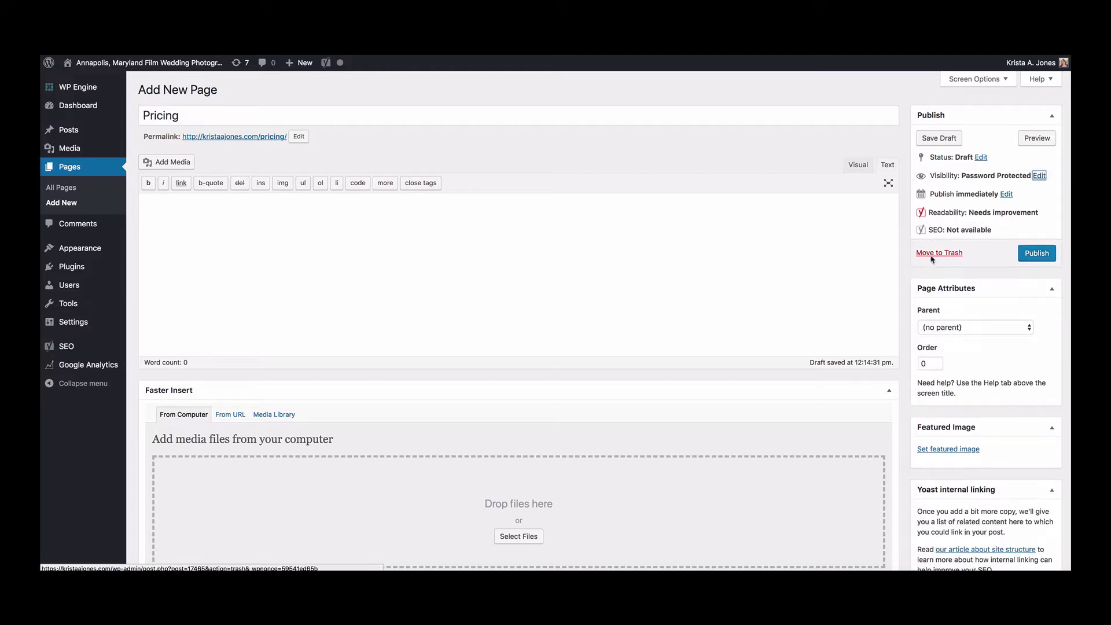
left_click(608, 244)
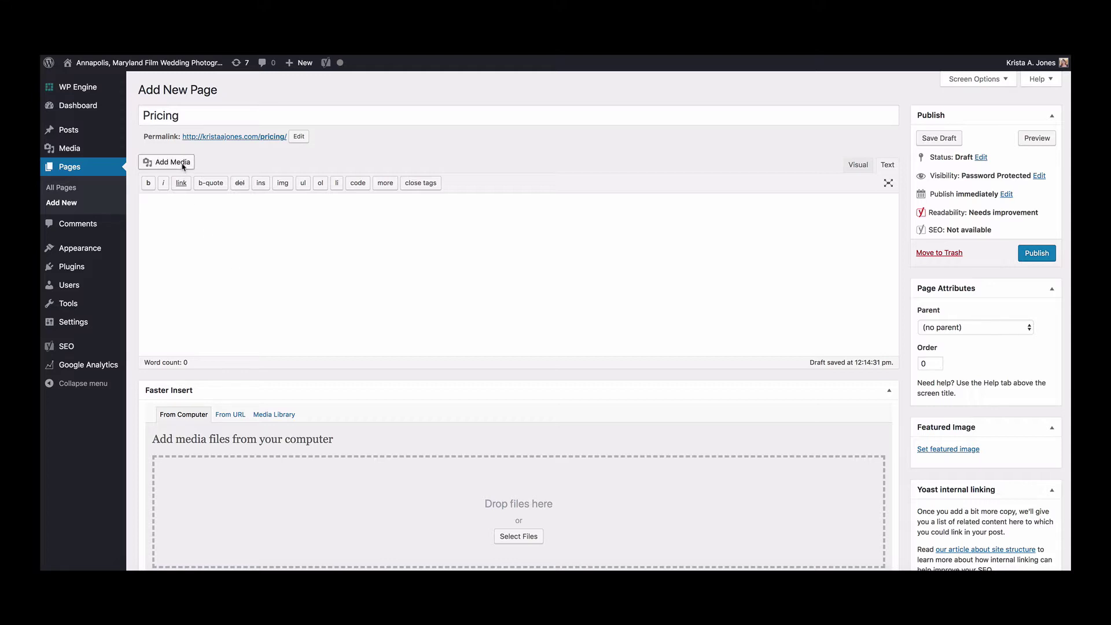
- Type a filler line and 'Download the Guide »', then look up the guide PDF in the media library
type("dfjlkdsjf lkdsjf lkjdsf d  ")
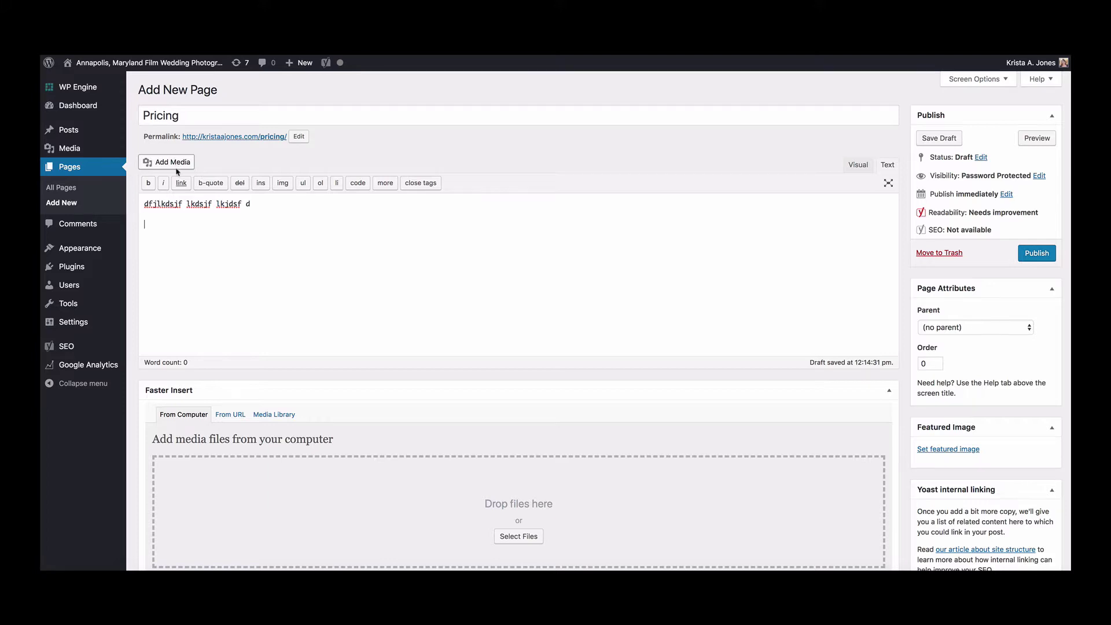
type("Download the Guide »")
triple_click(137, 228)
left_click(171, 165)
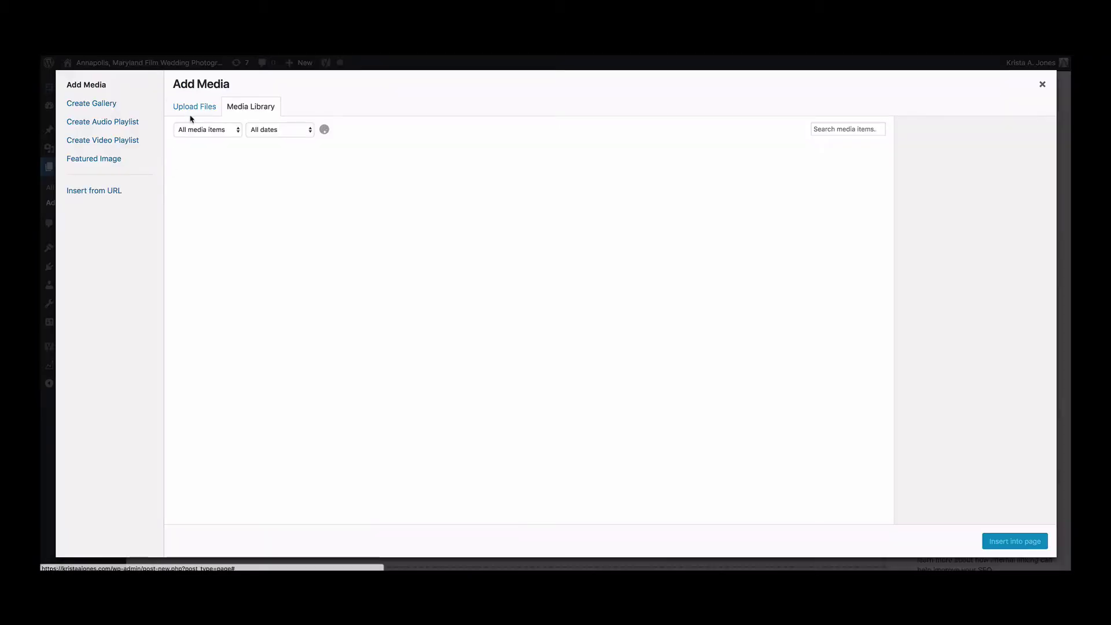
left_click(193, 111)
left_click(251, 107)
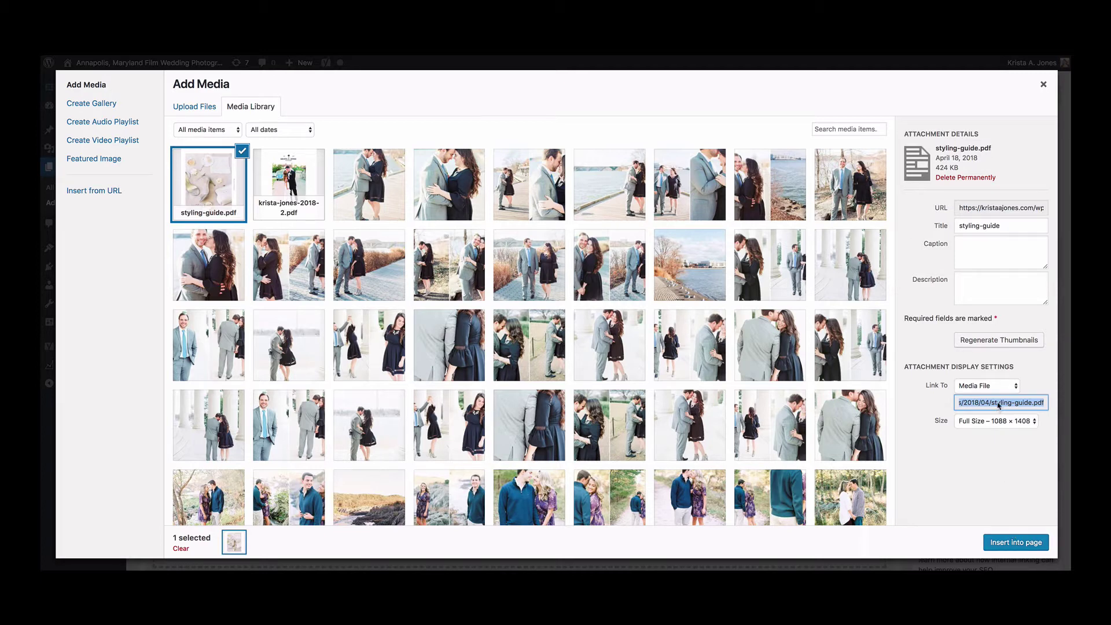
left_click(1044, 85)
- Link 'Download the Guide »' to the styling-guide.pdf address
left_click_drag(284, 230, 131, 229)
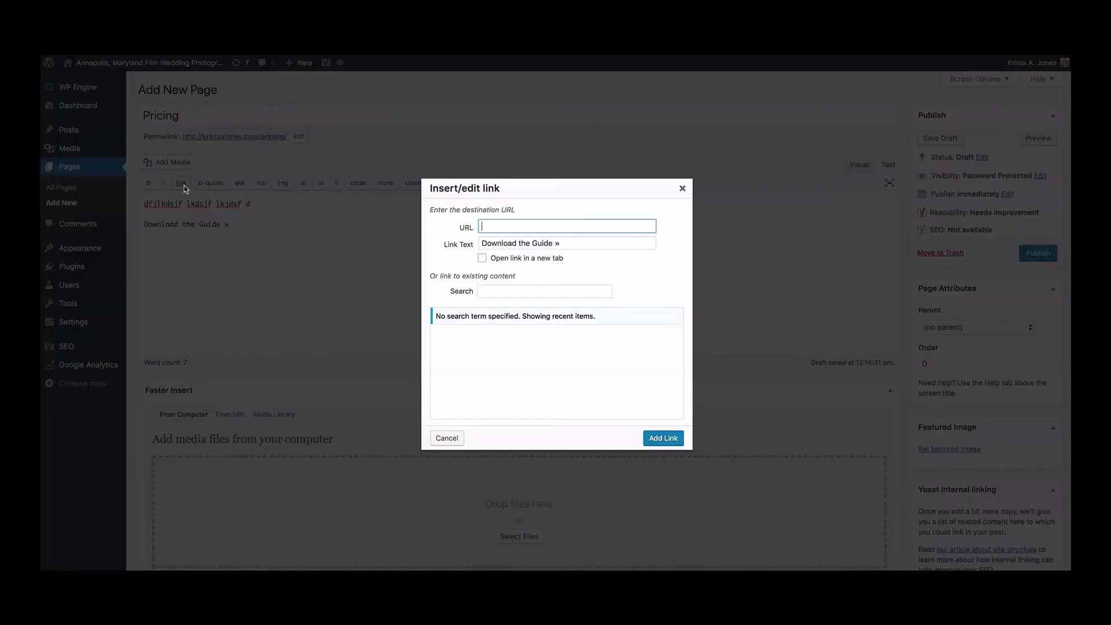
key("ctrl+v")
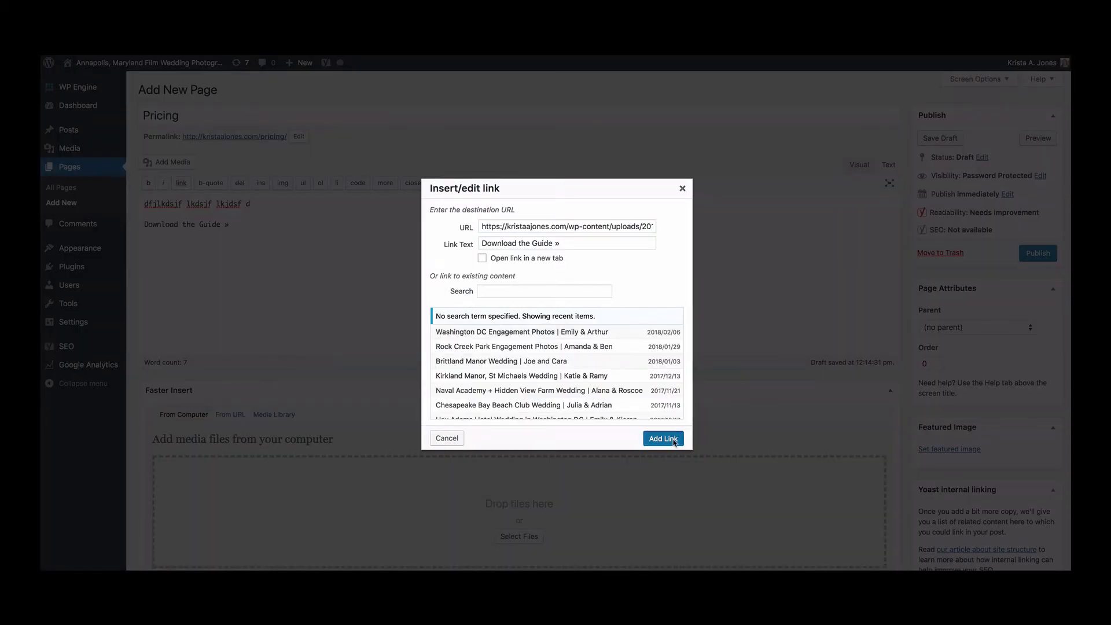
left_click(674, 441)
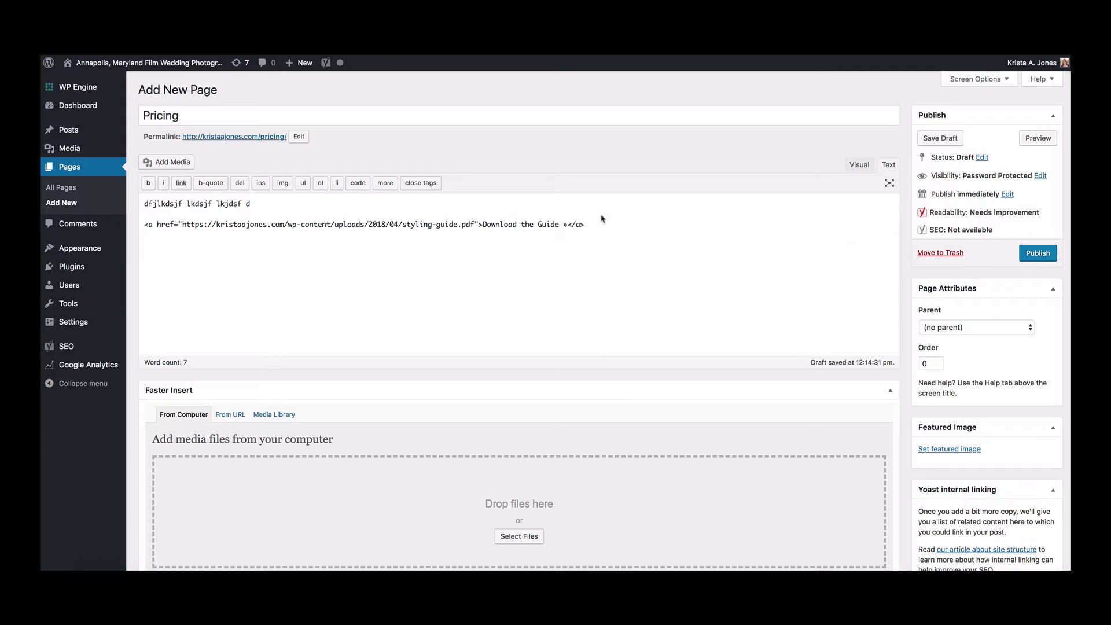
- Publish the Pricing page and open kristaajones.com/pricing/ in Chrome at its Password field
left_click(1044, 255)
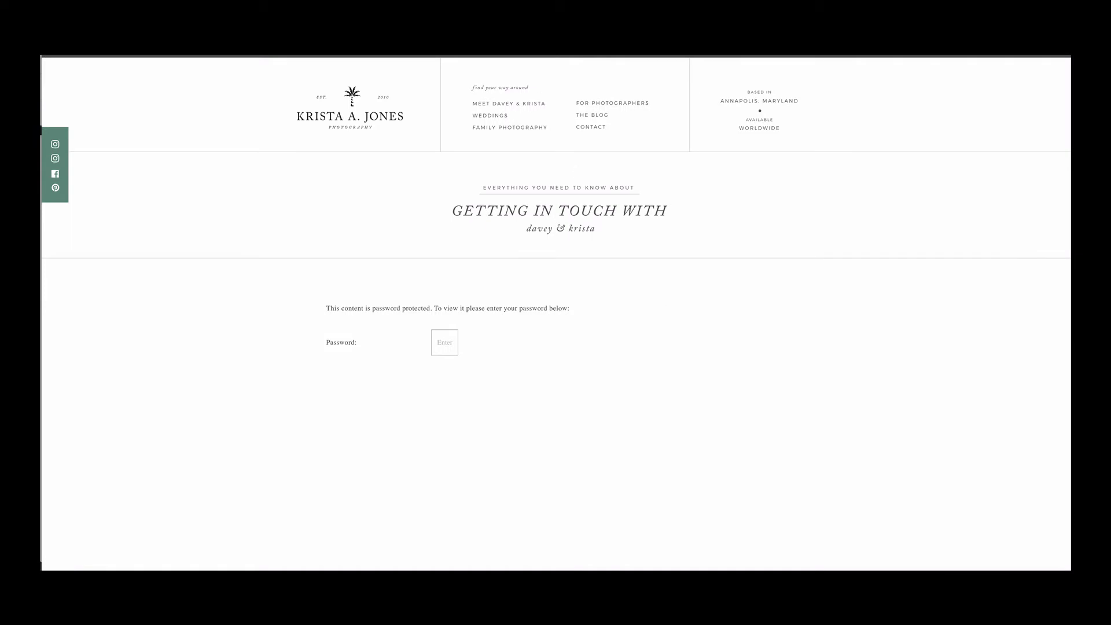
key("super+shift+f")
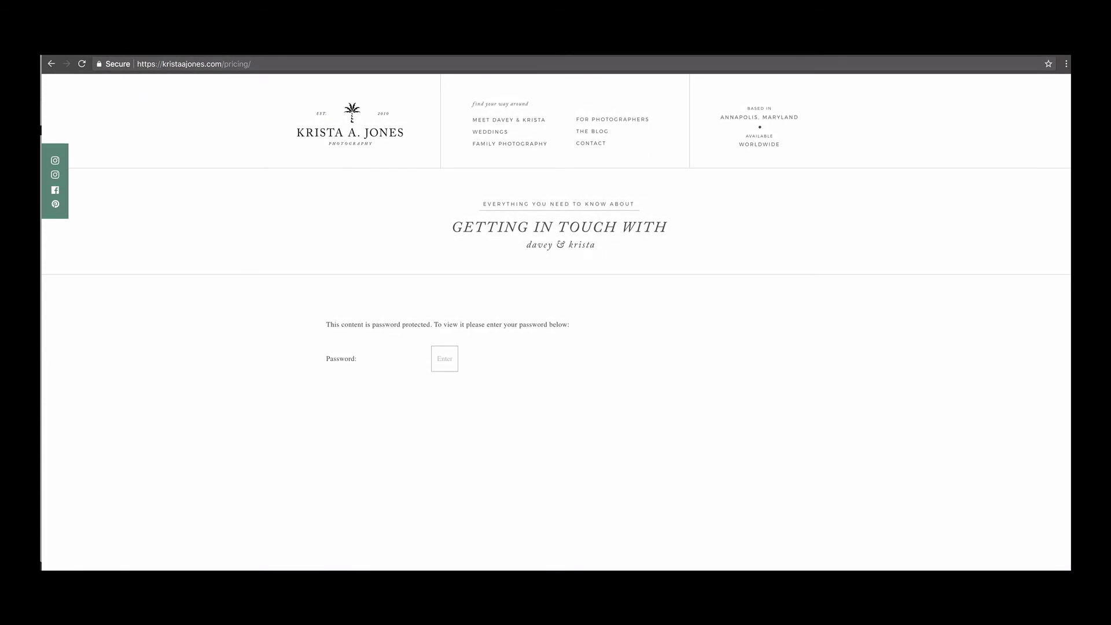
left_click(386, 360)
- Unlock the Pricing page, open the Download the Guide » PDF, return, and scroll the page
key("Return")
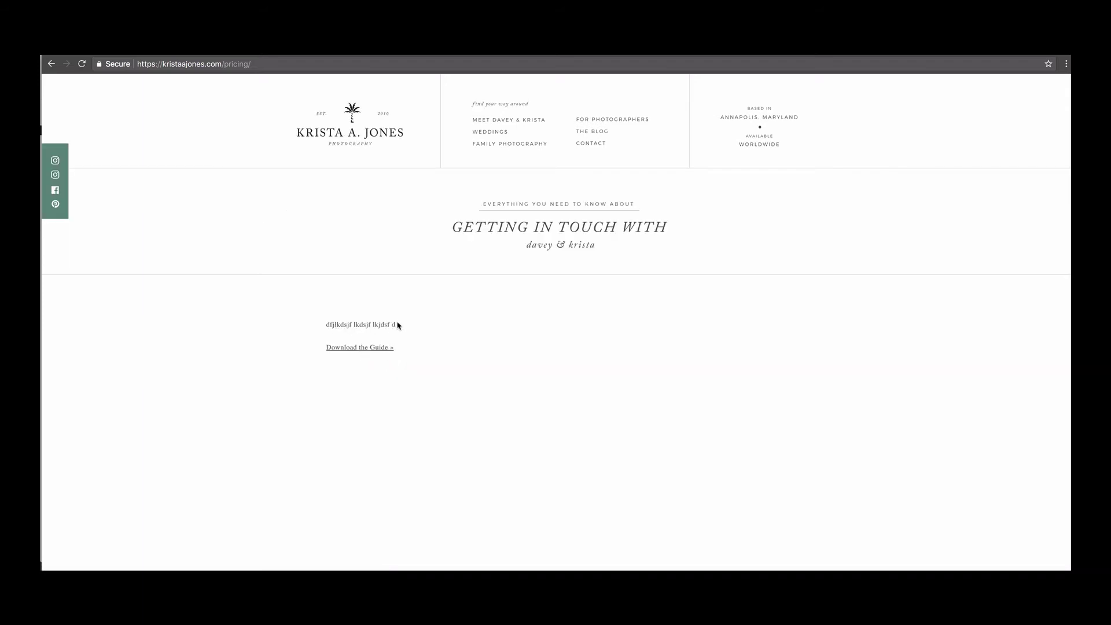
left_click(383, 348)
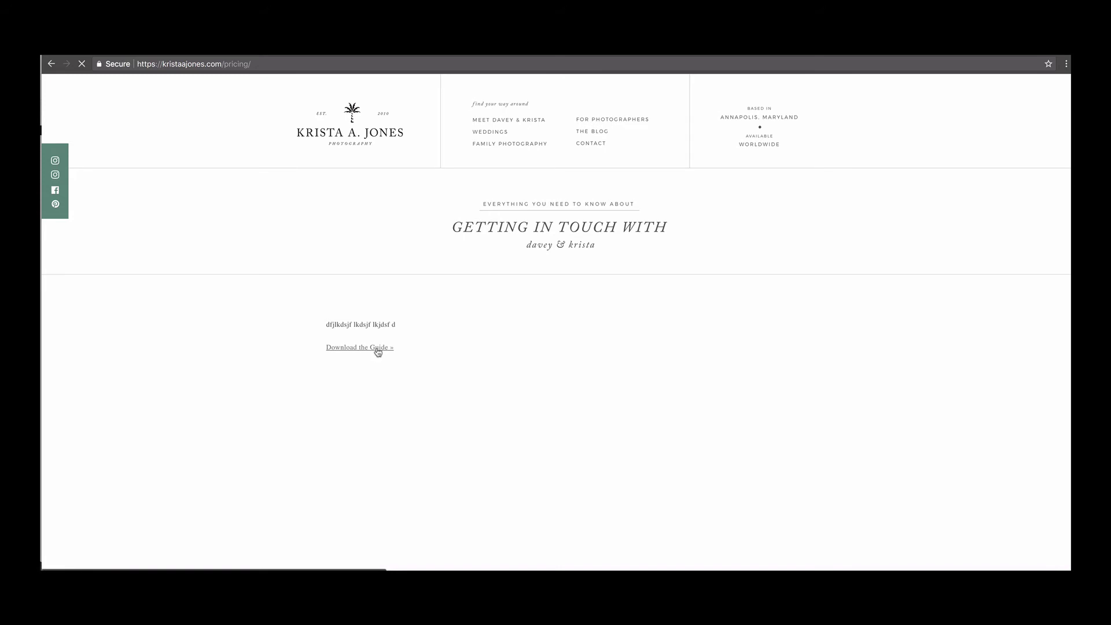
key("alt+Left")
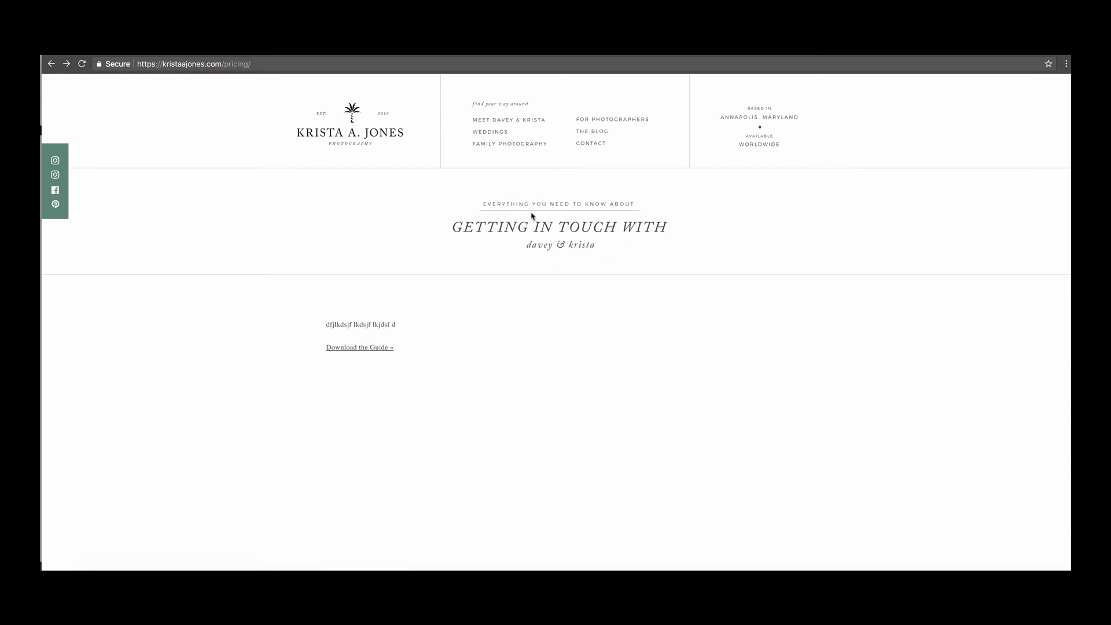
scroll(588, 363, "down", 10)
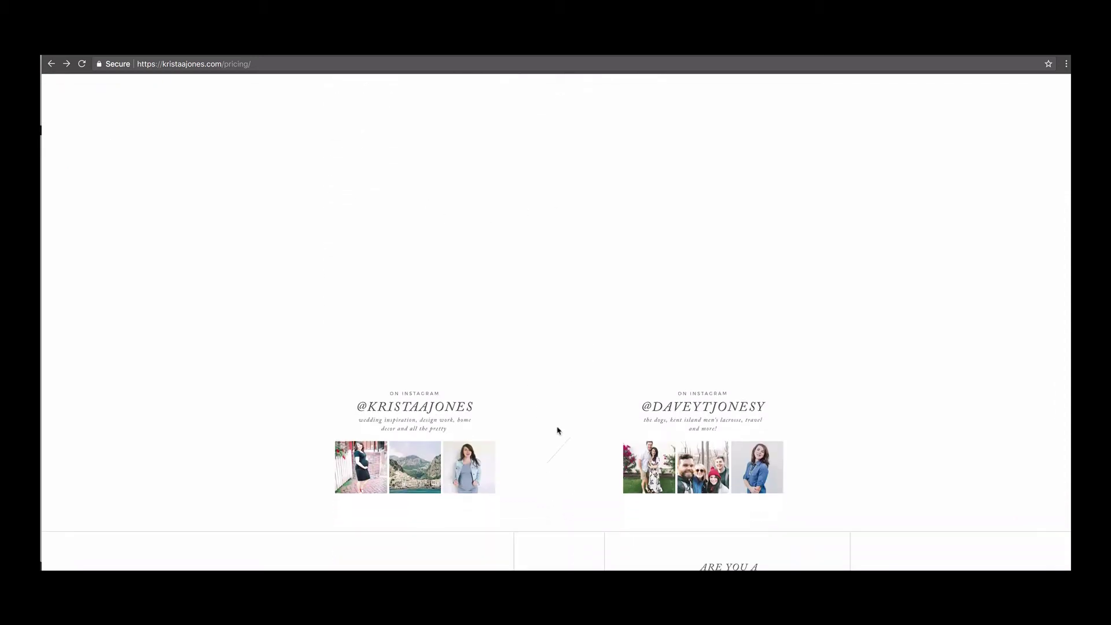
scroll(740, 355, "up", 10)
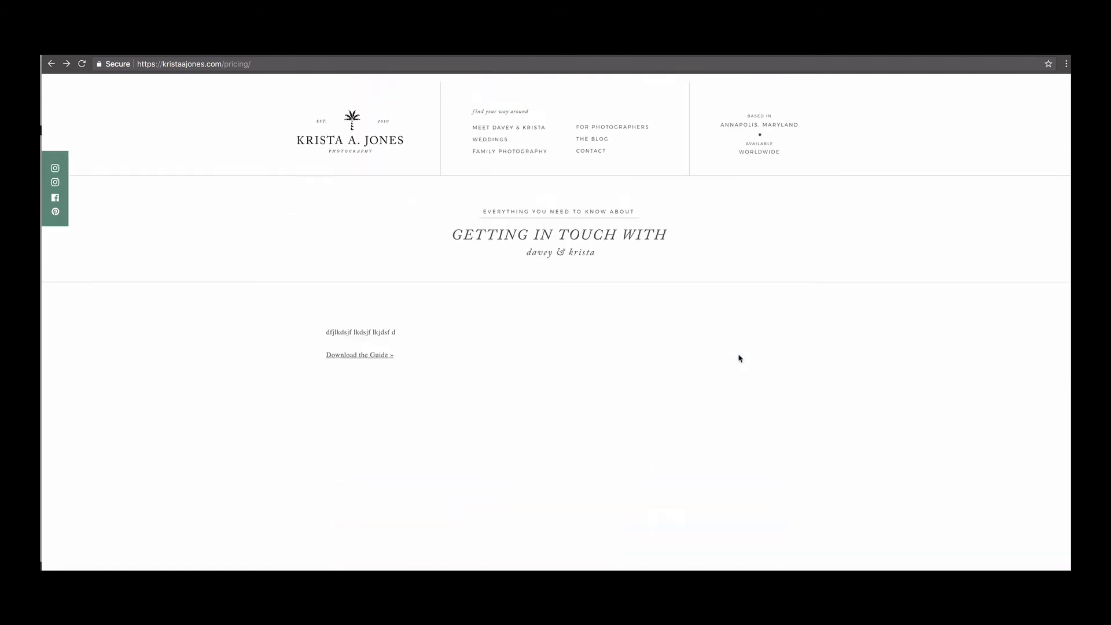